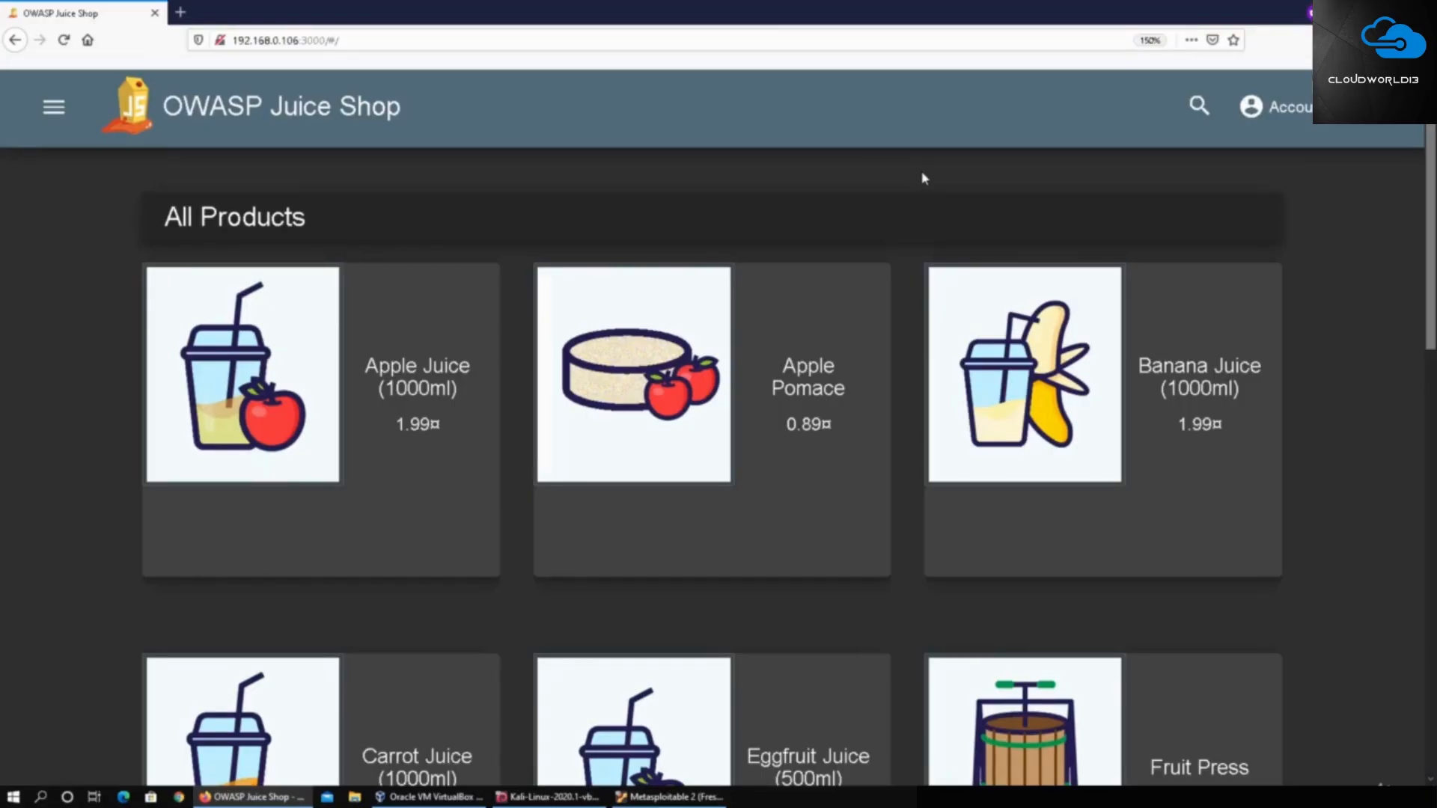
# - Open the shop's login page and display the browser's Network monitor for it
pyautogui.click(1275, 106)
pyautogui.click(1283, 174)
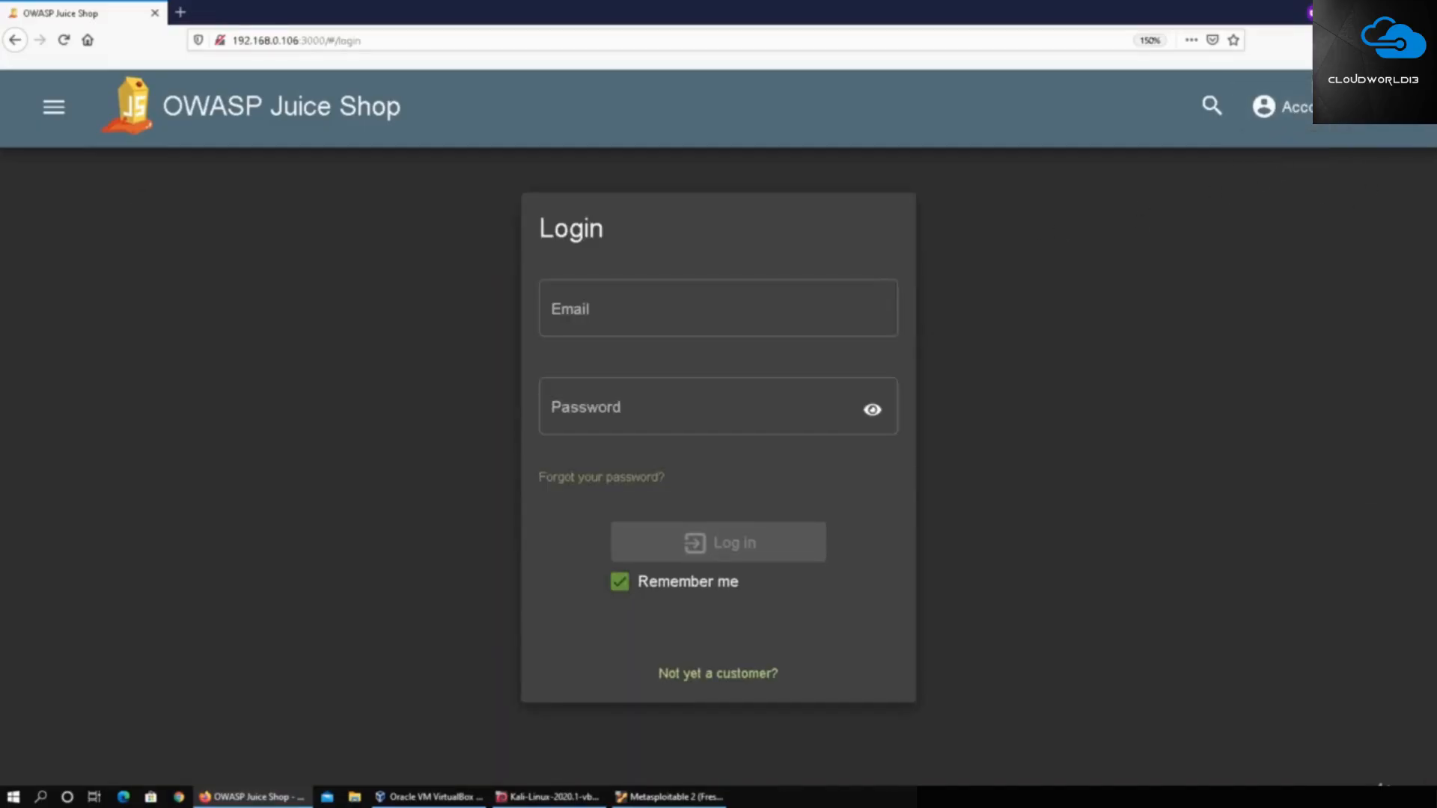
pyautogui.click(1424, 40)
pyautogui.click(1325, 421)
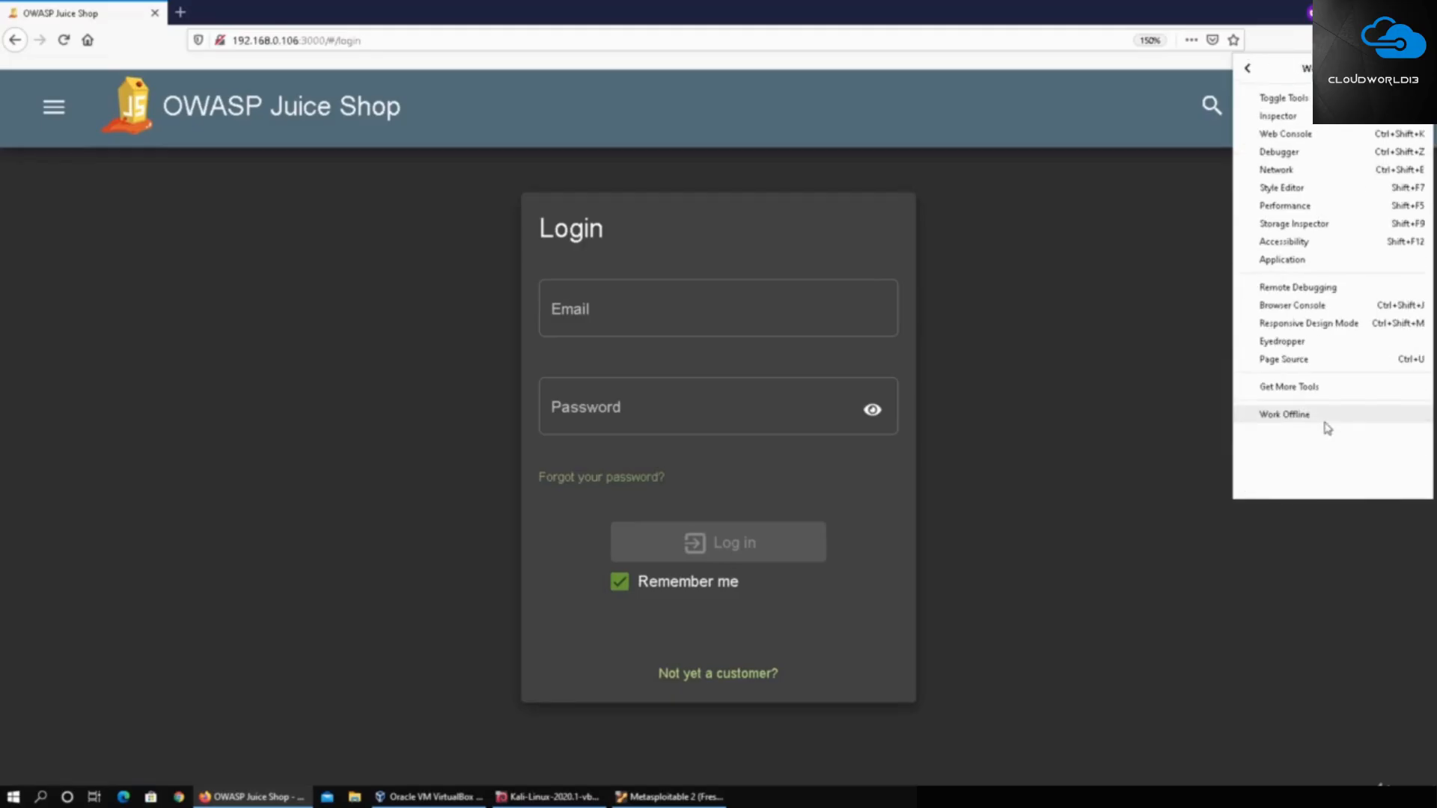
pyautogui.click(1424, 39)
pyautogui.click(1424, 39)
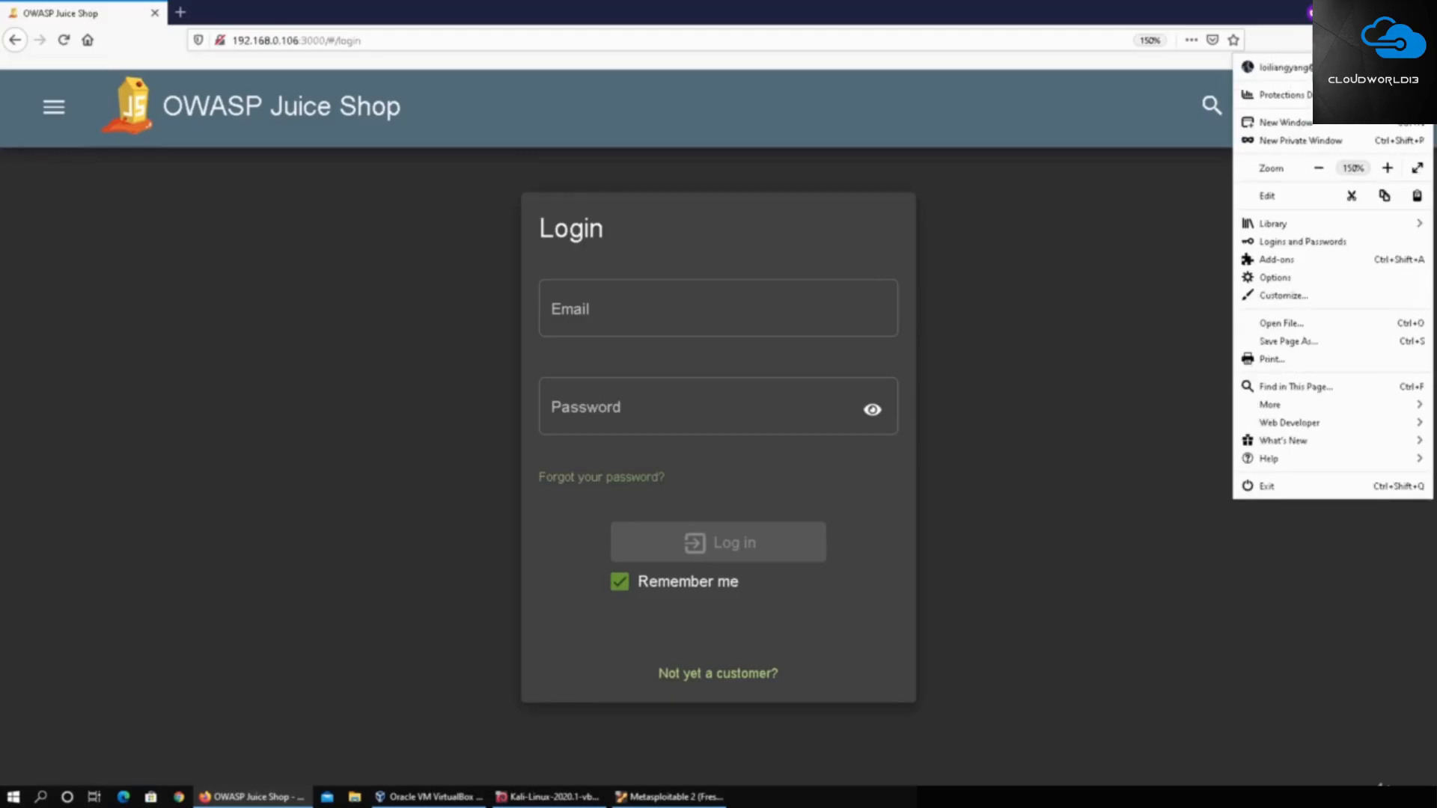
pyautogui.click(1302, 423)
pyautogui.click(1279, 106)
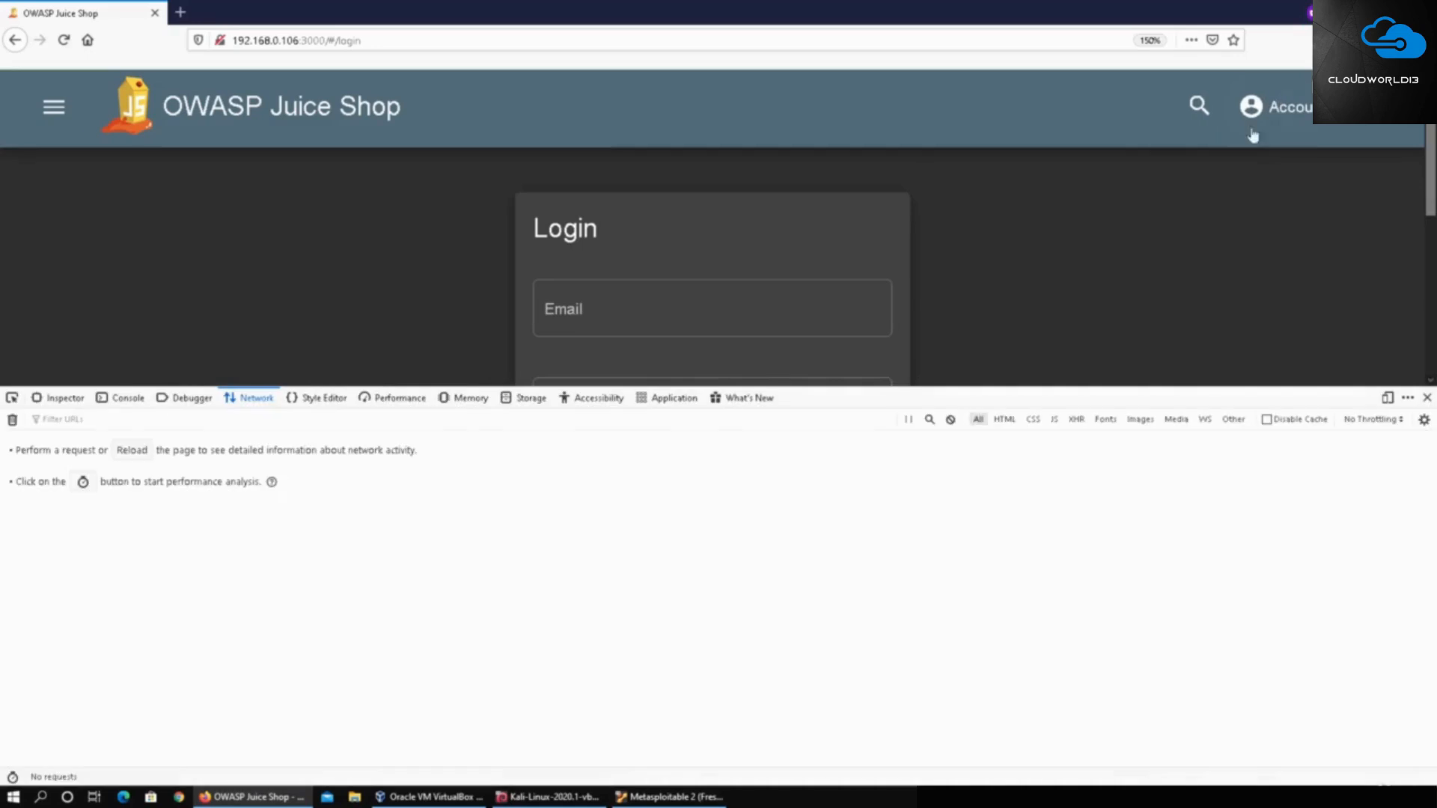
pyautogui.scroll(-2, 757, 270)
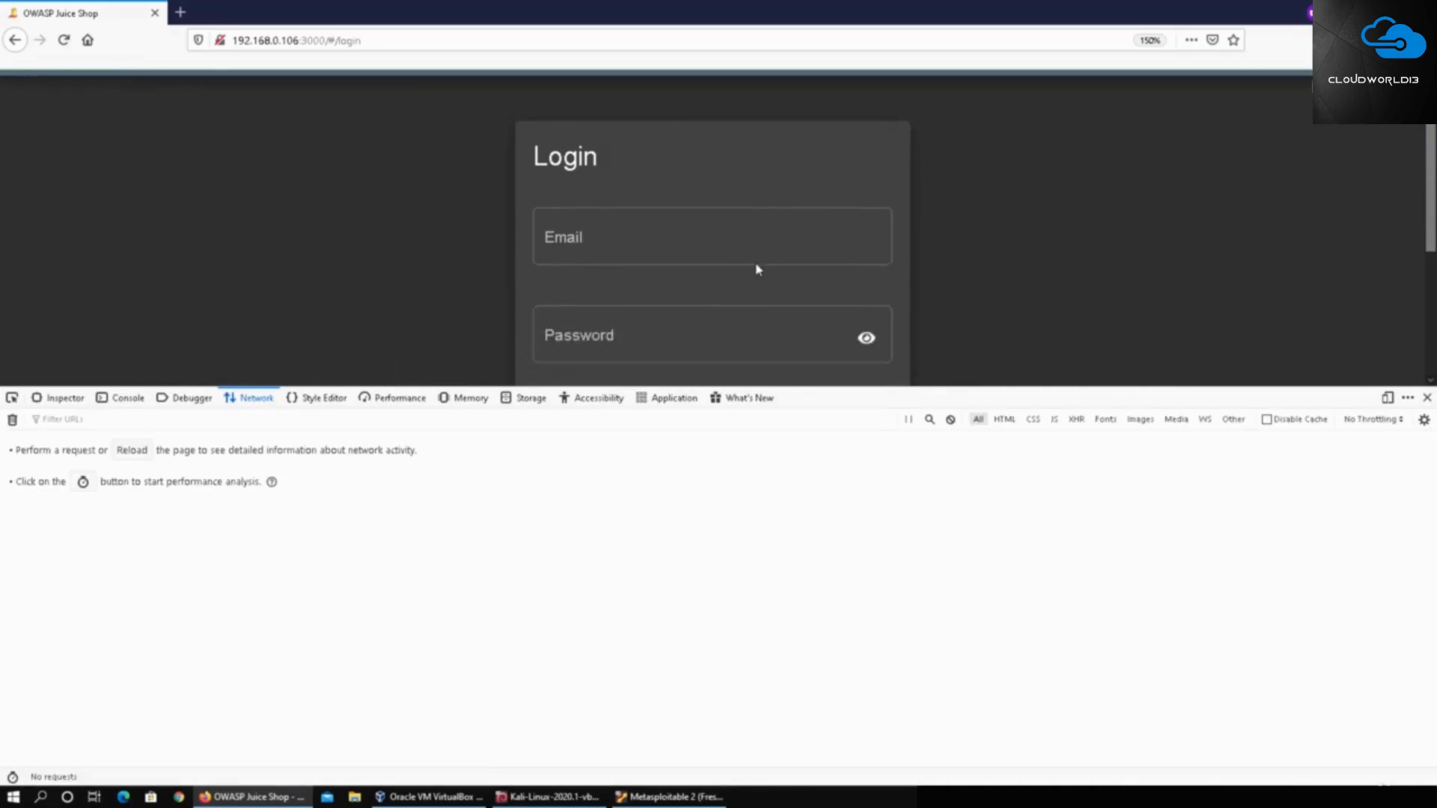
pyautogui.scroll(2, 760, 271)
# - Enlarge the developer tools text while reviewing the login page's HTML and its console messages
pyautogui.click(63, 400)
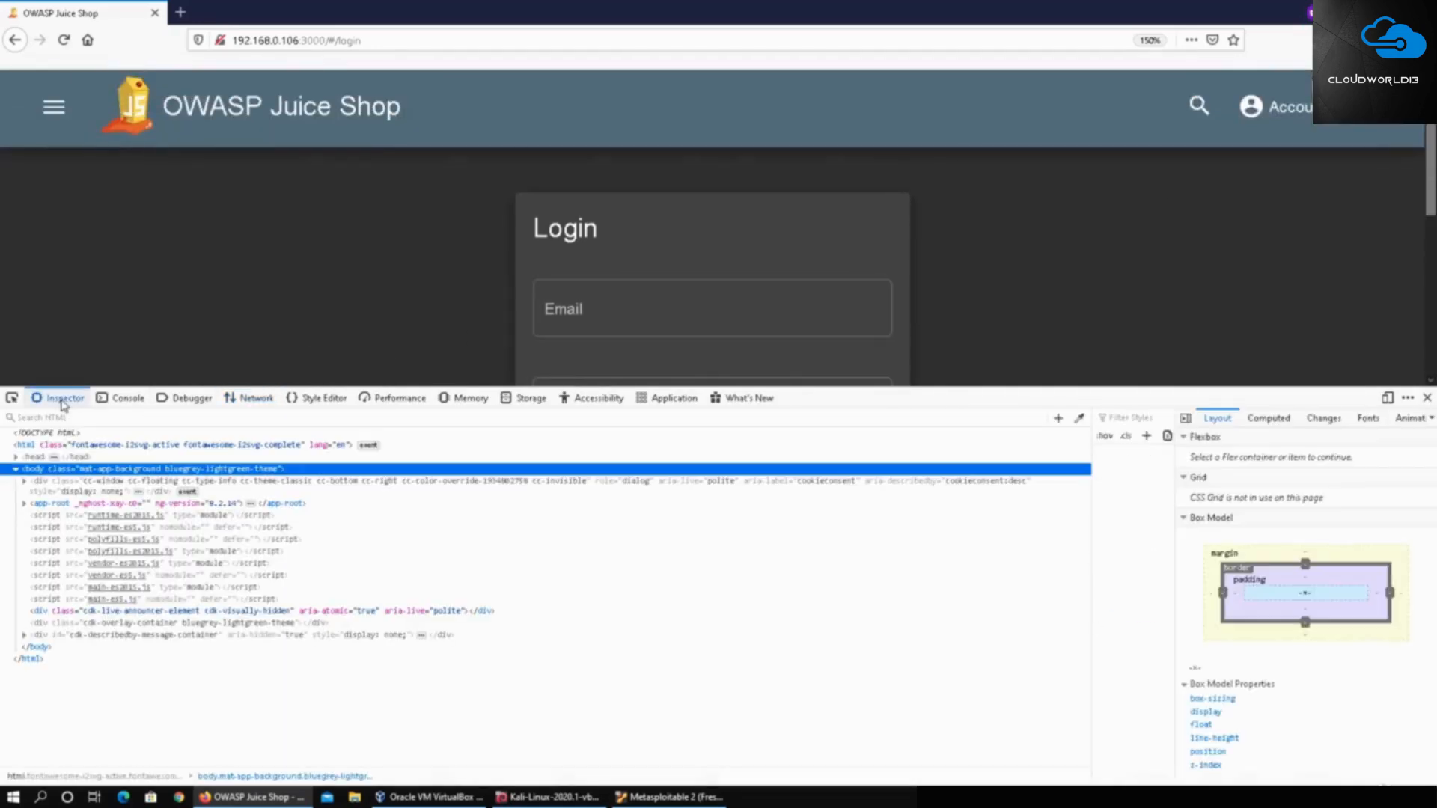
pyautogui.hotkey('ctrl', '+')
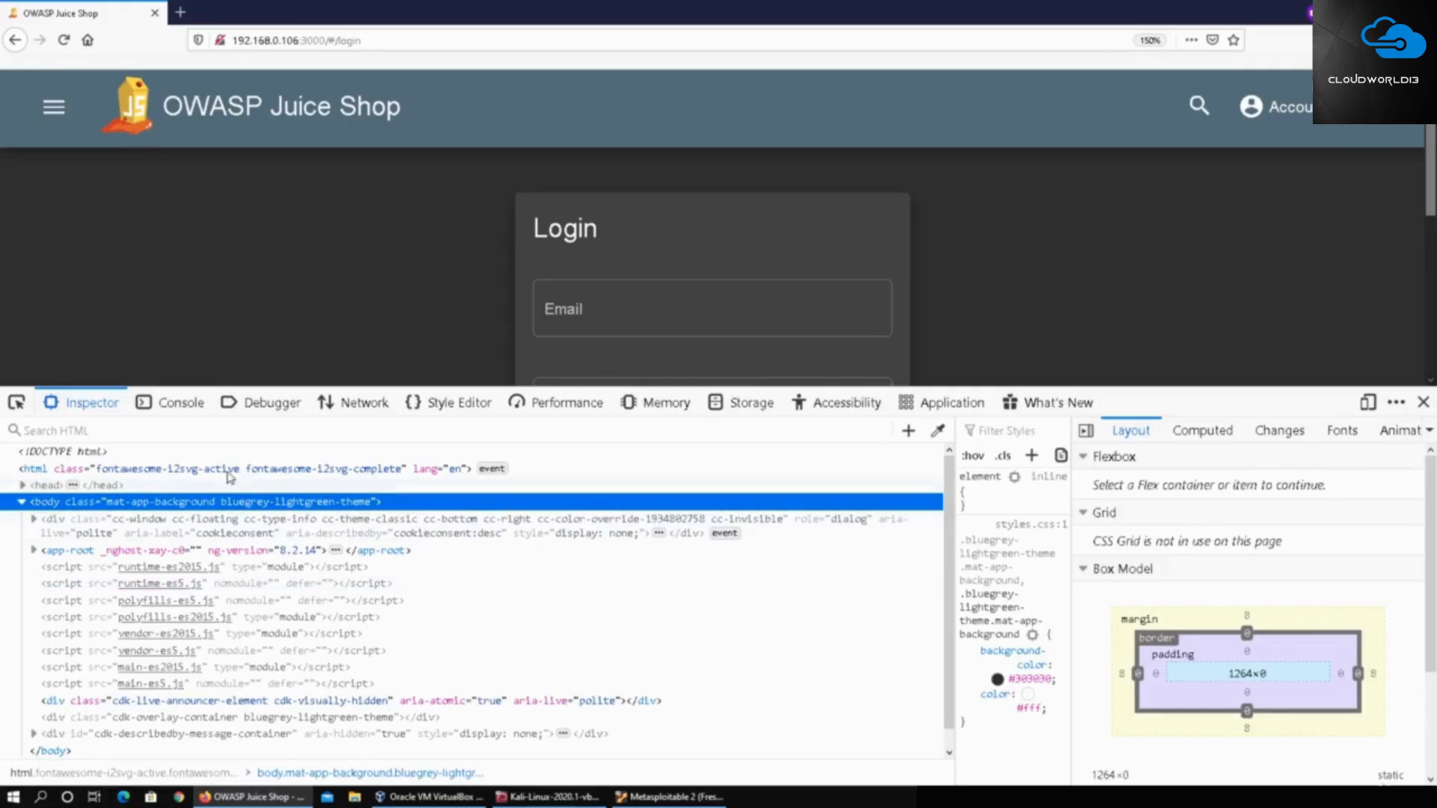
pyautogui.click(172, 411)
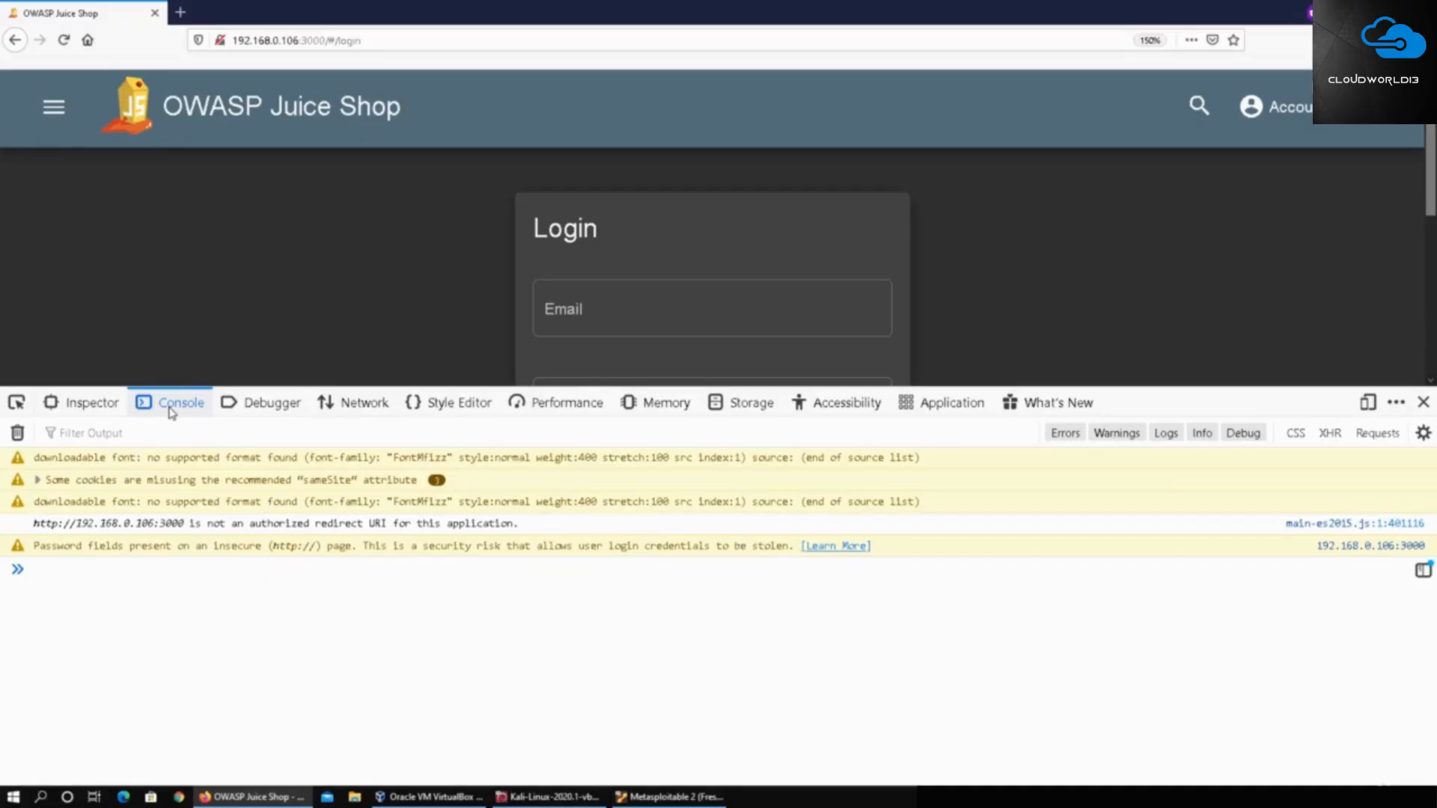
# - View the sources of main-es2015.js, polyfills-es2015.js, runtime-es2015.js and vendor-es2015.js in the Debugger
pyautogui.click(250, 412)
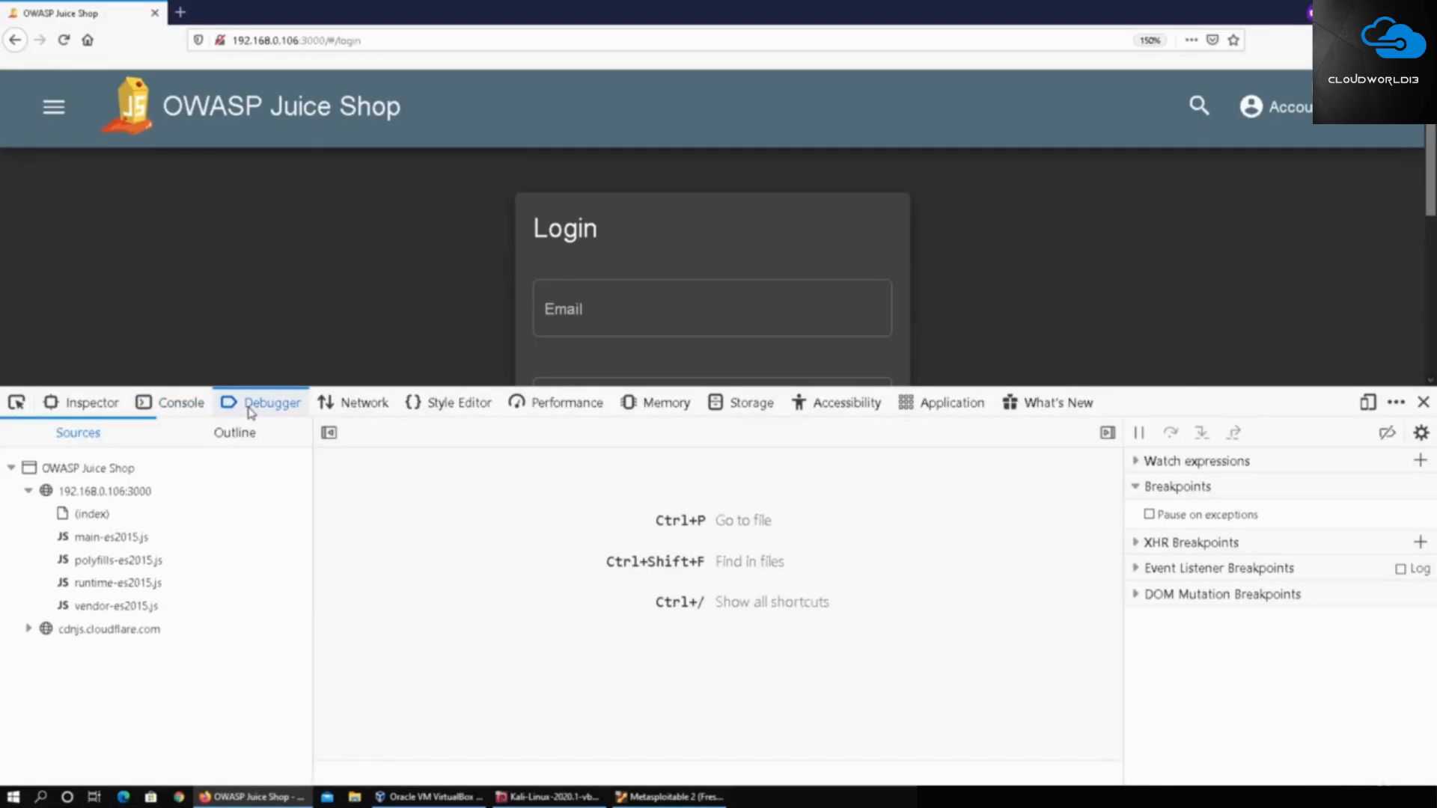
pyautogui.click(201, 536)
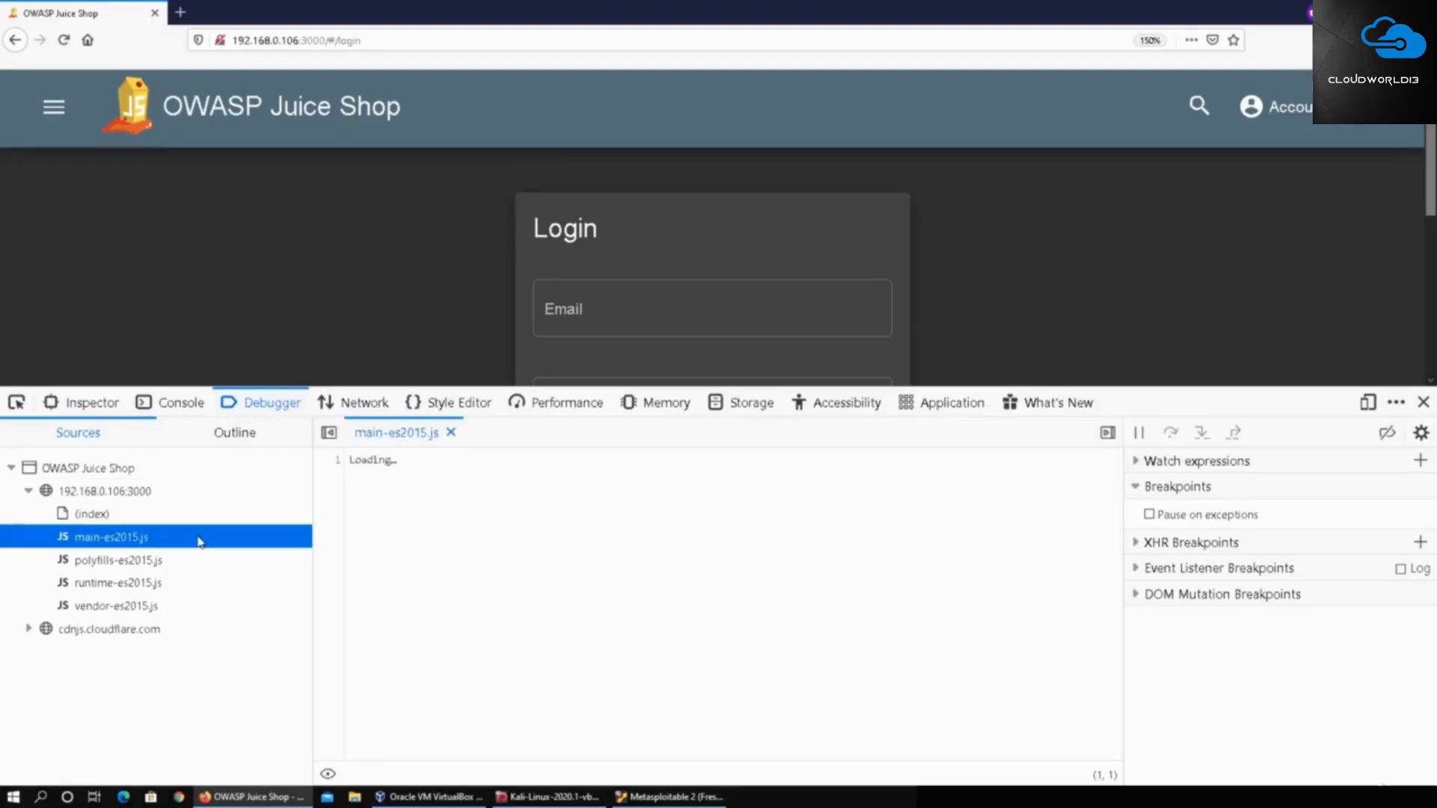
pyautogui.click(196, 562)
pyautogui.click(196, 583)
pyautogui.click(178, 608)
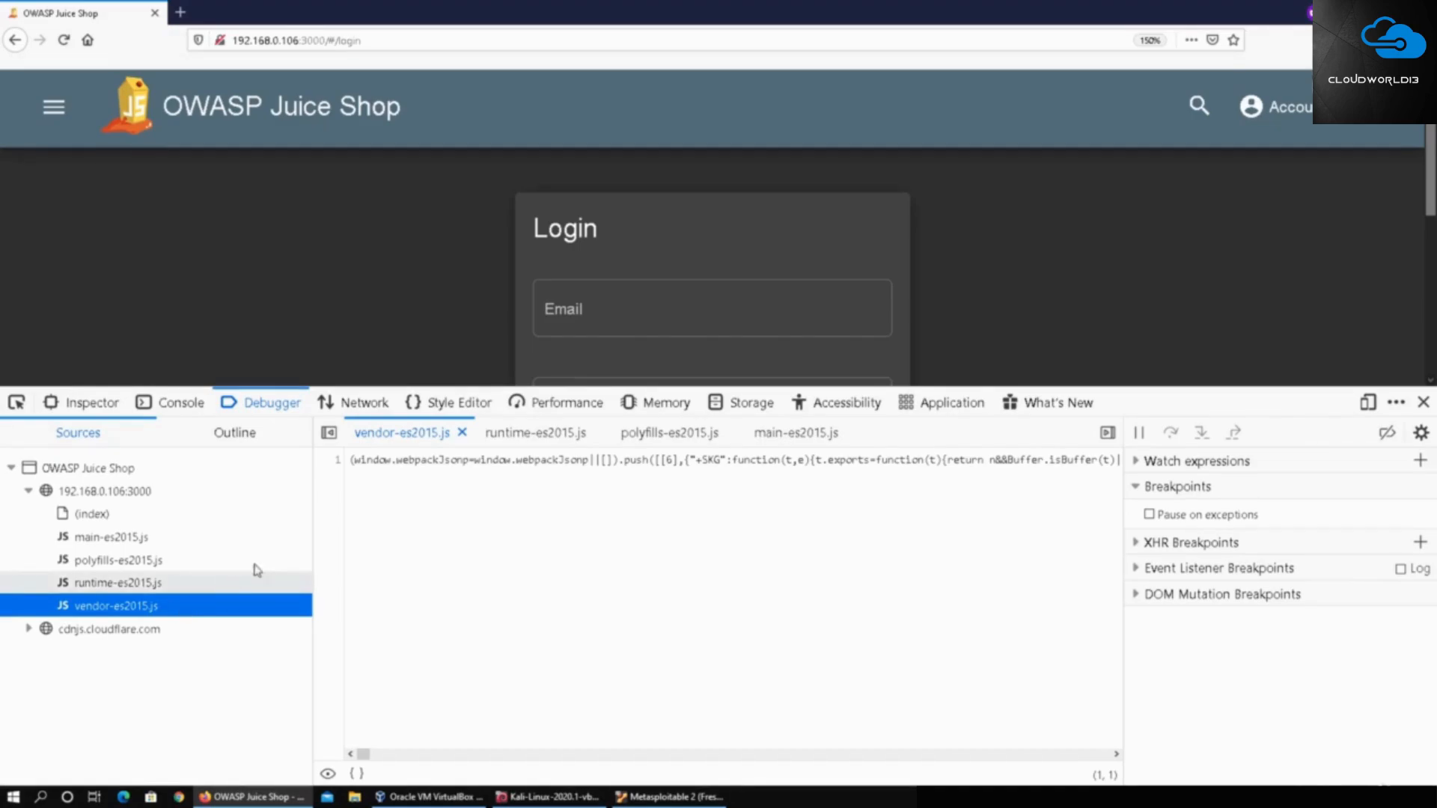
# - Return to the Network monitor and log in to the shop through the login form while requests are recorded
pyautogui.click(362, 408)
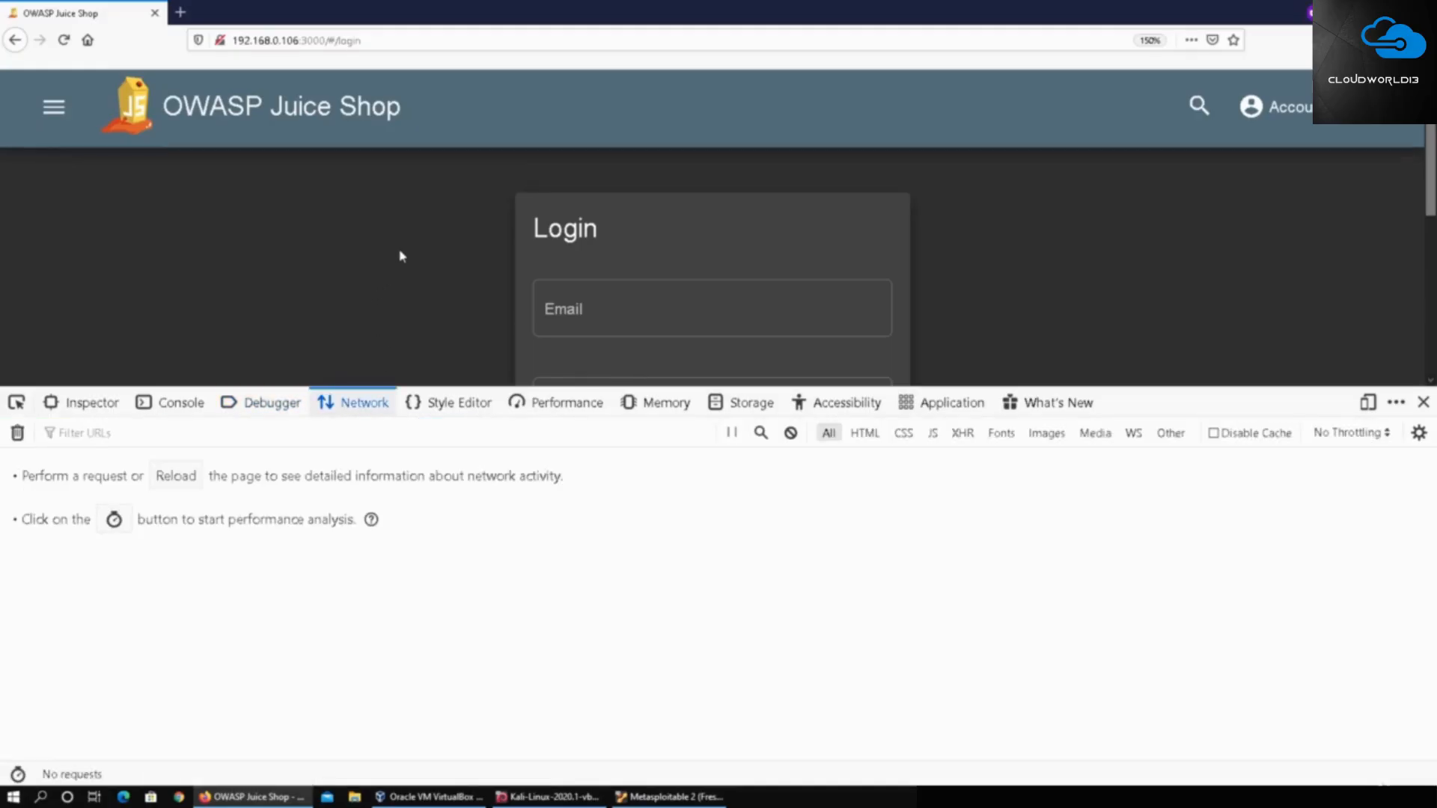
pyautogui.scroll(-2, 402, 256)
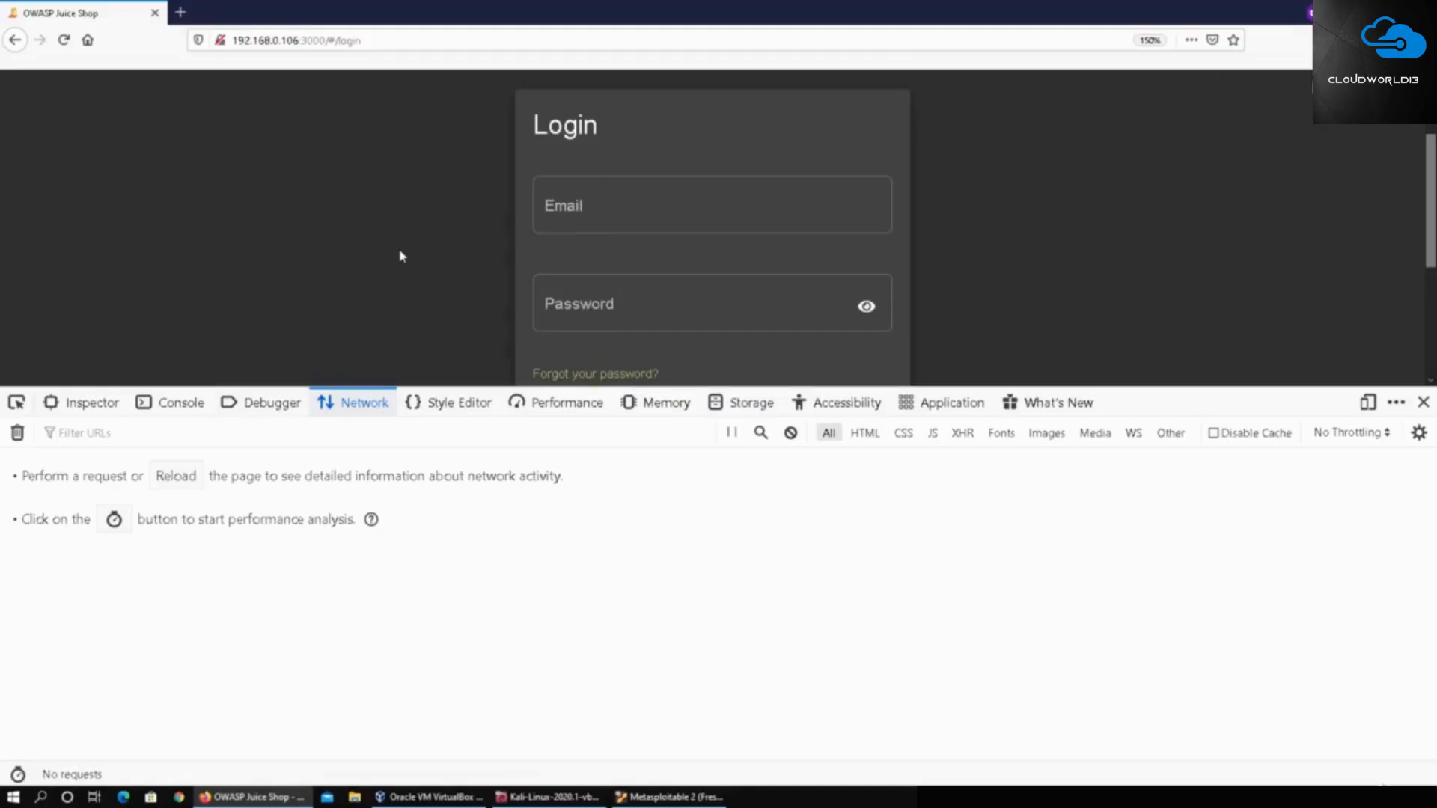
pyautogui.scroll(2, 402, 257)
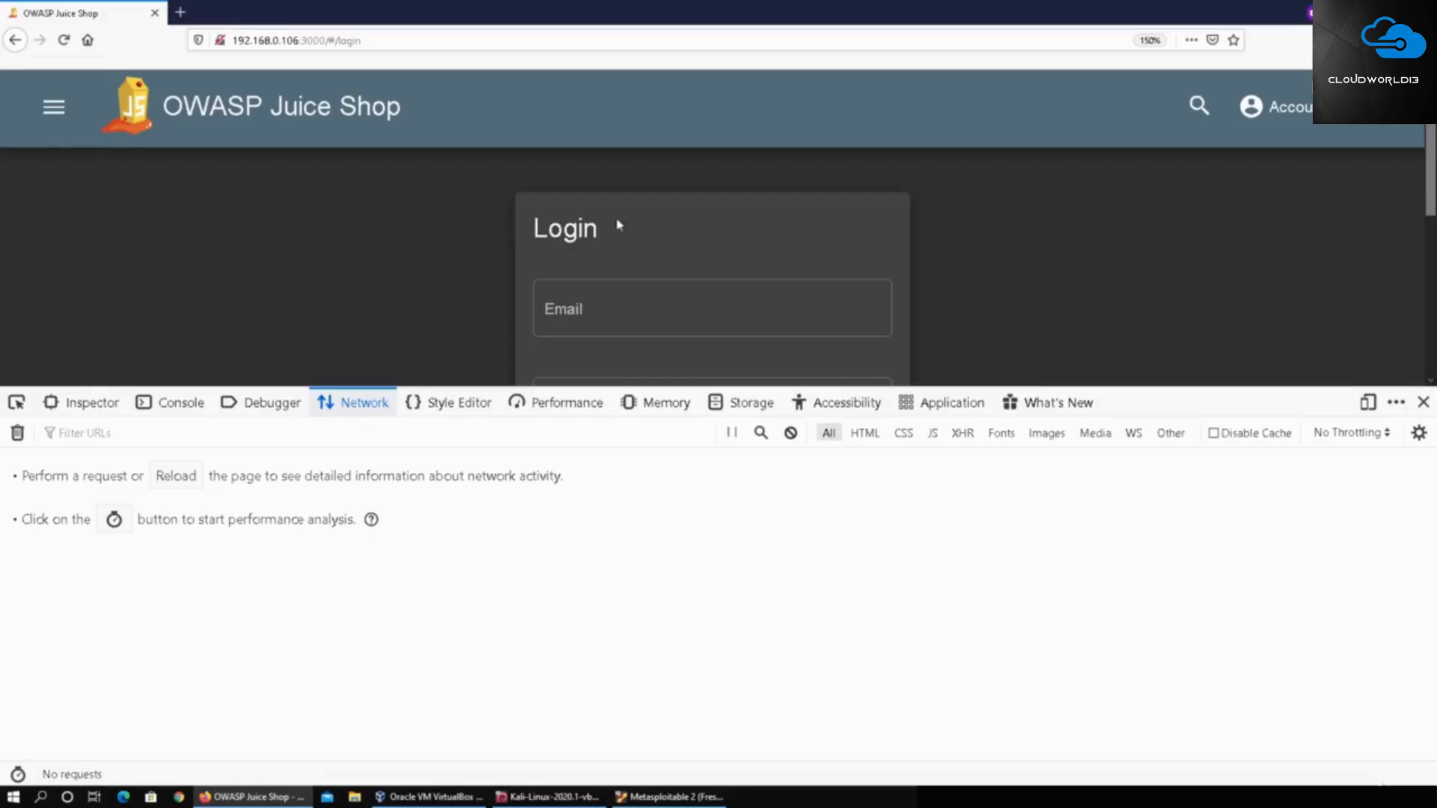
pyautogui.scroll(-2, 667, 225)
pyautogui.click(679, 203)
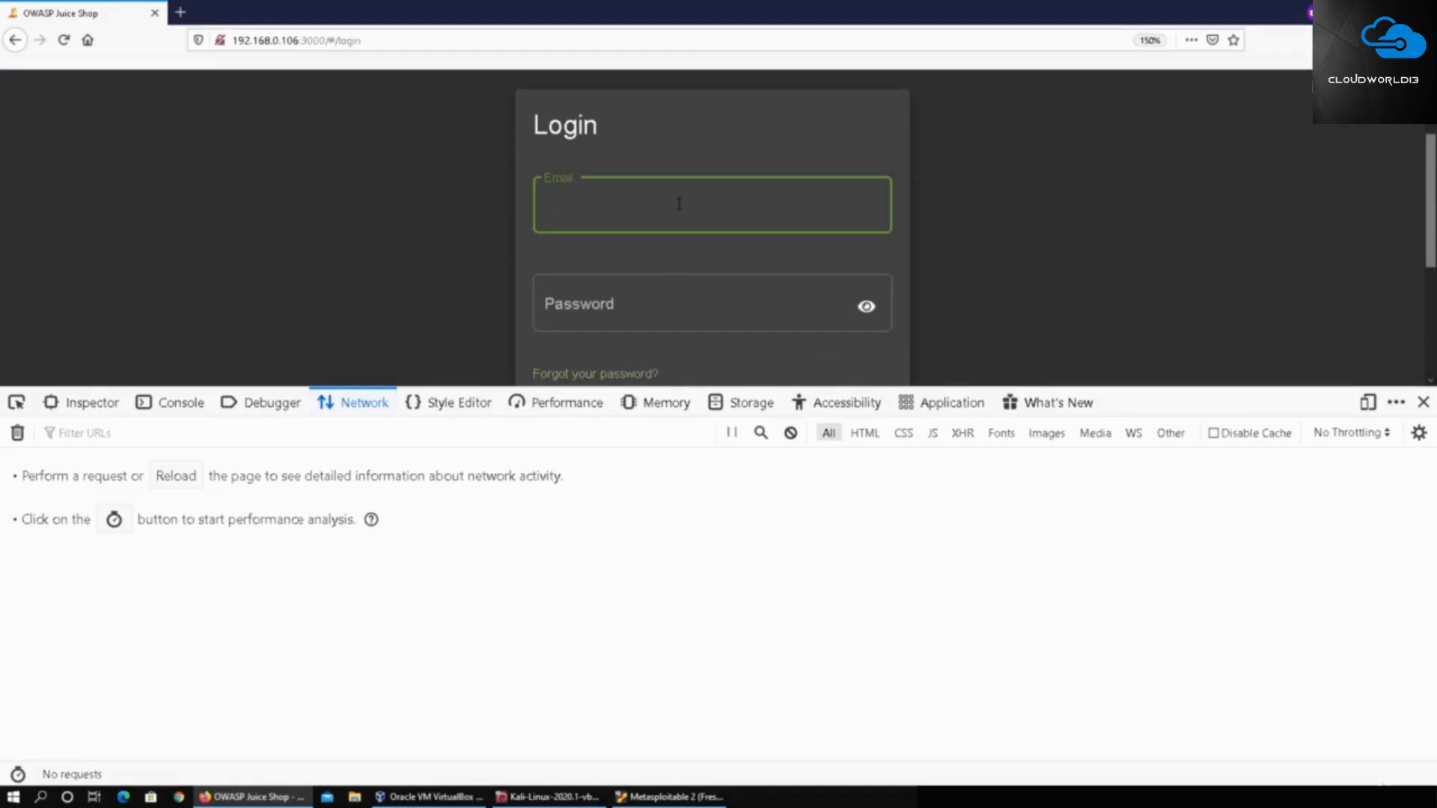
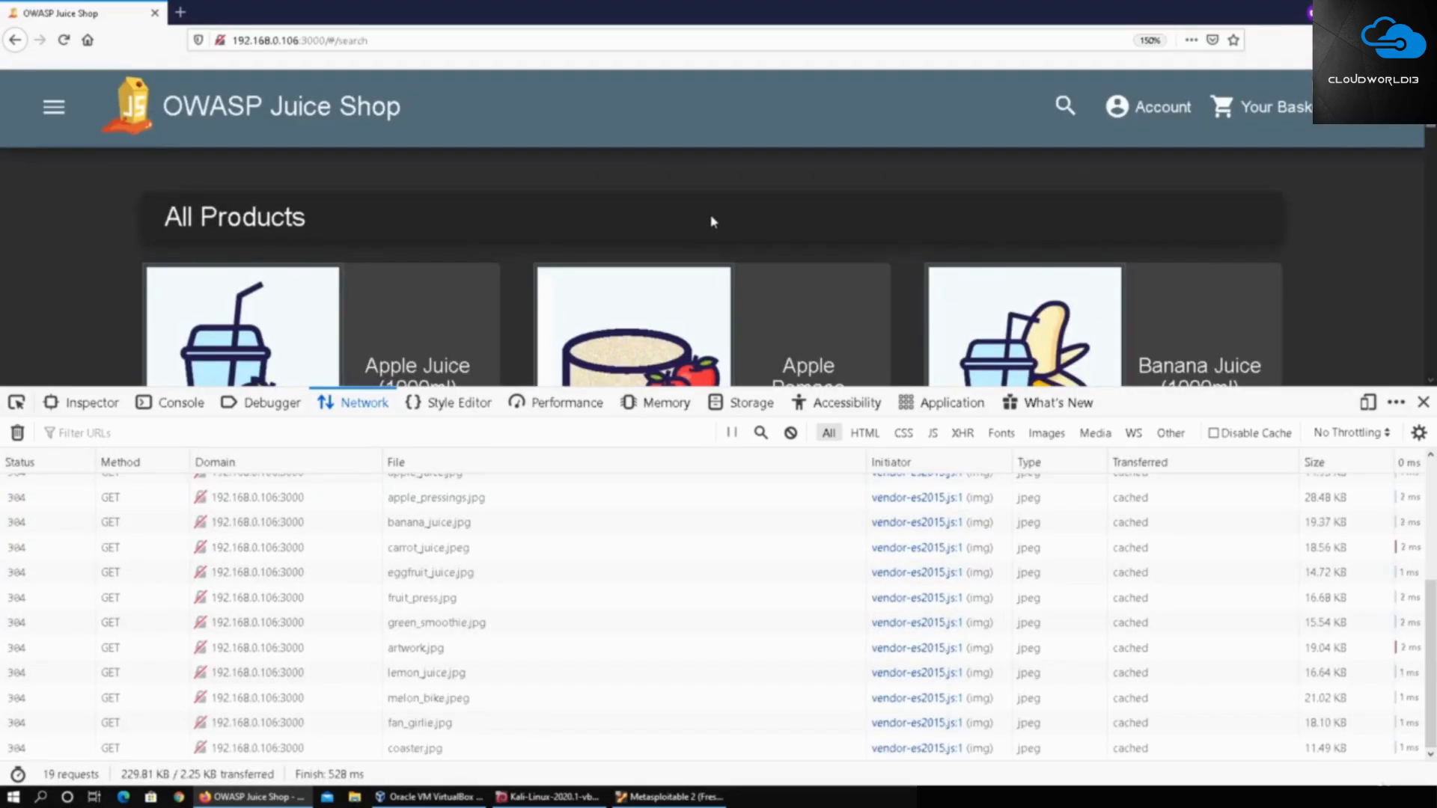
# - Show the logged-in account's options and examine the response of the first recorded whoami request
pyautogui.click(1159, 117)
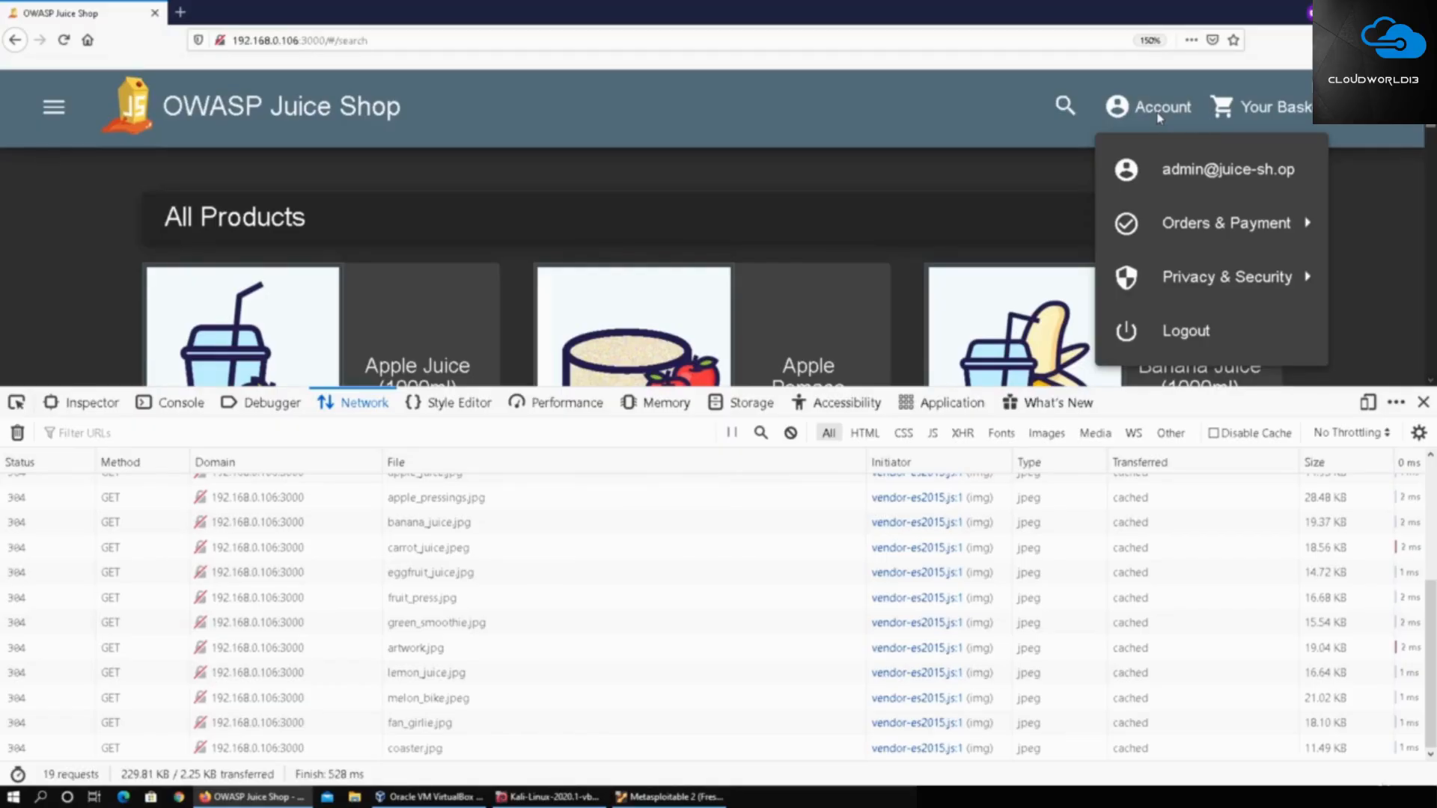
pyautogui.scroll(3, 587, 536)
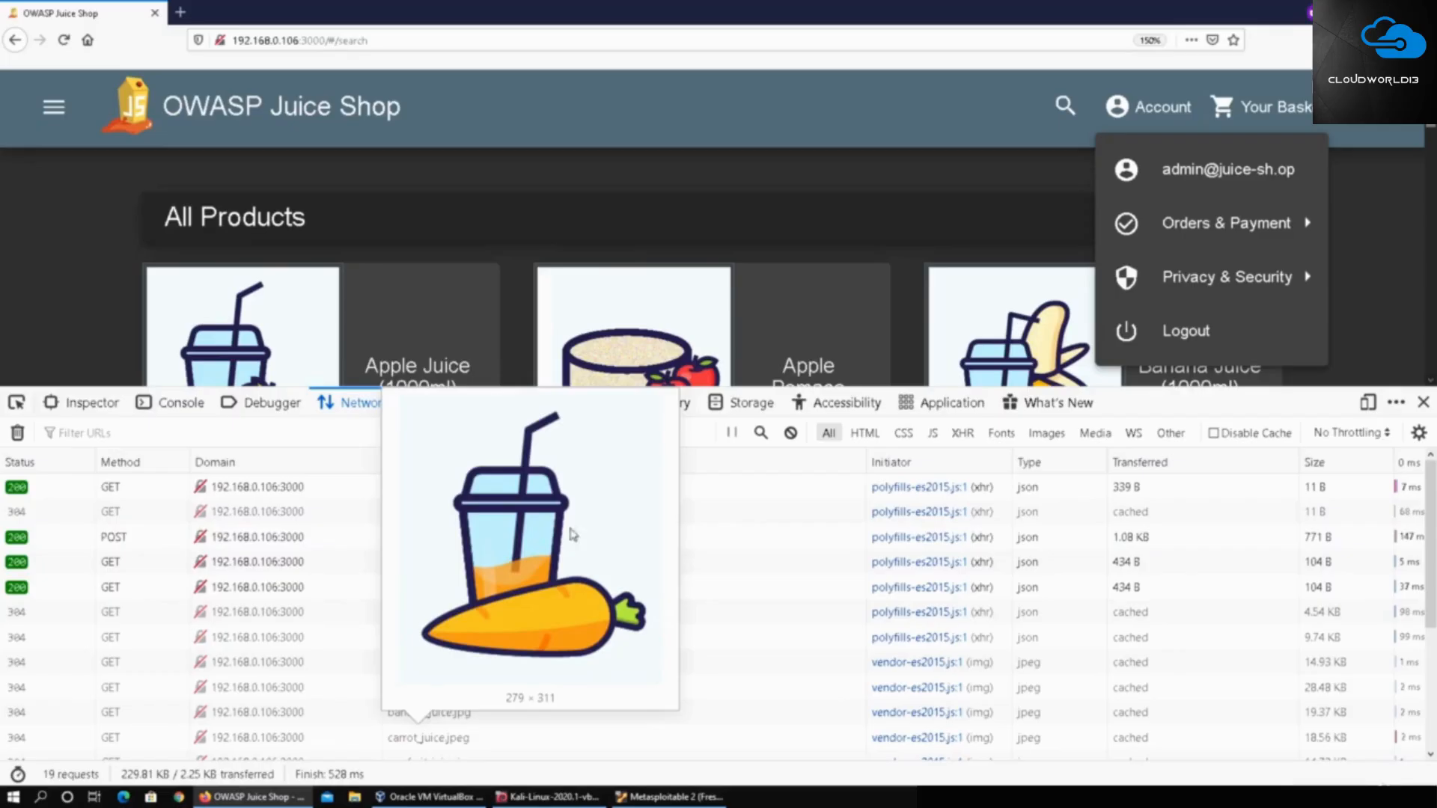
pyautogui.click(696, 488)
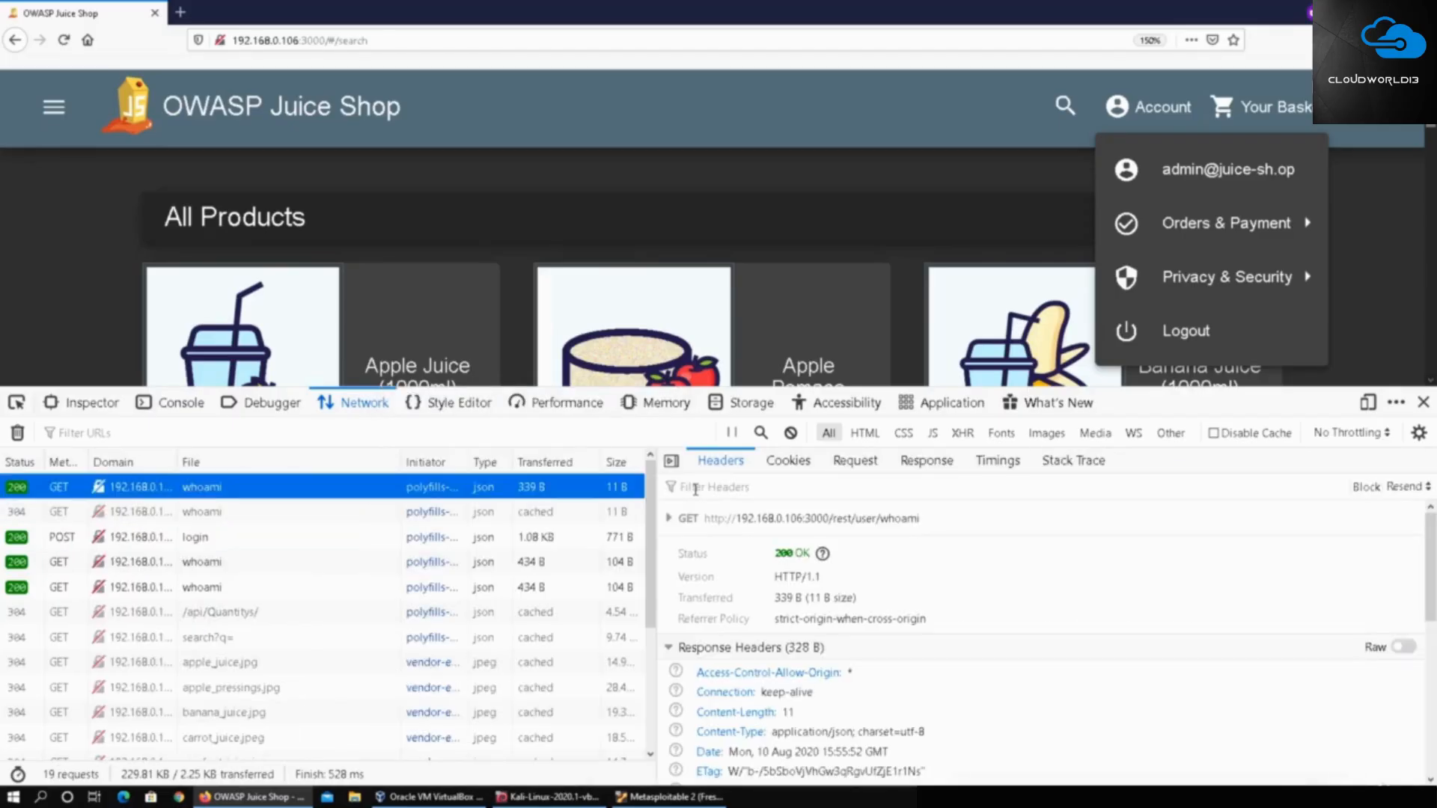
pyautogui.click(855, 460)
pyautogui.click(913, 462)
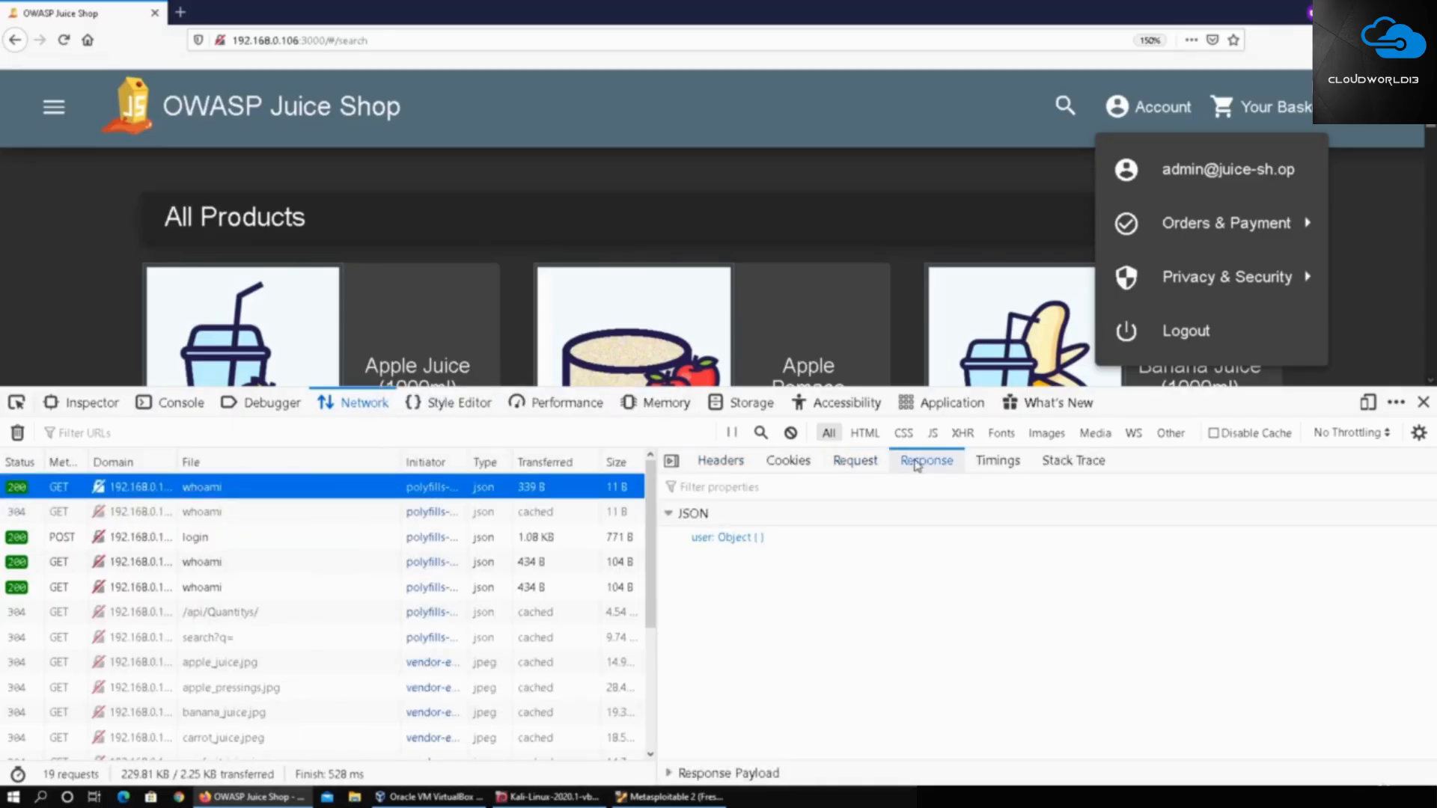
# - Examine the responses of the cached whoami request and the login POST request
pyautogui.click(303, 512)
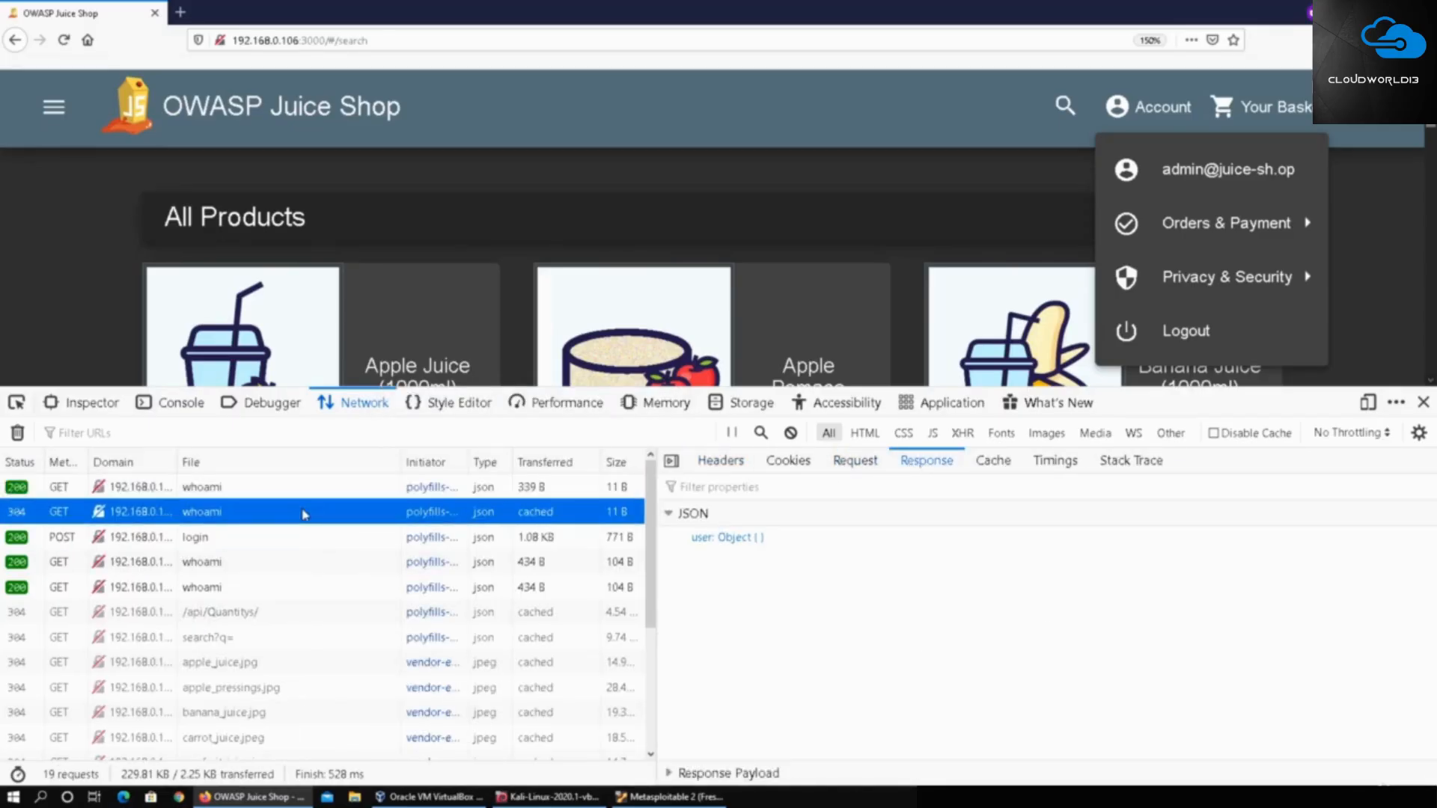
pyautogui.click(300, 538)
pyautogui.scroll(-2, 827, 610)
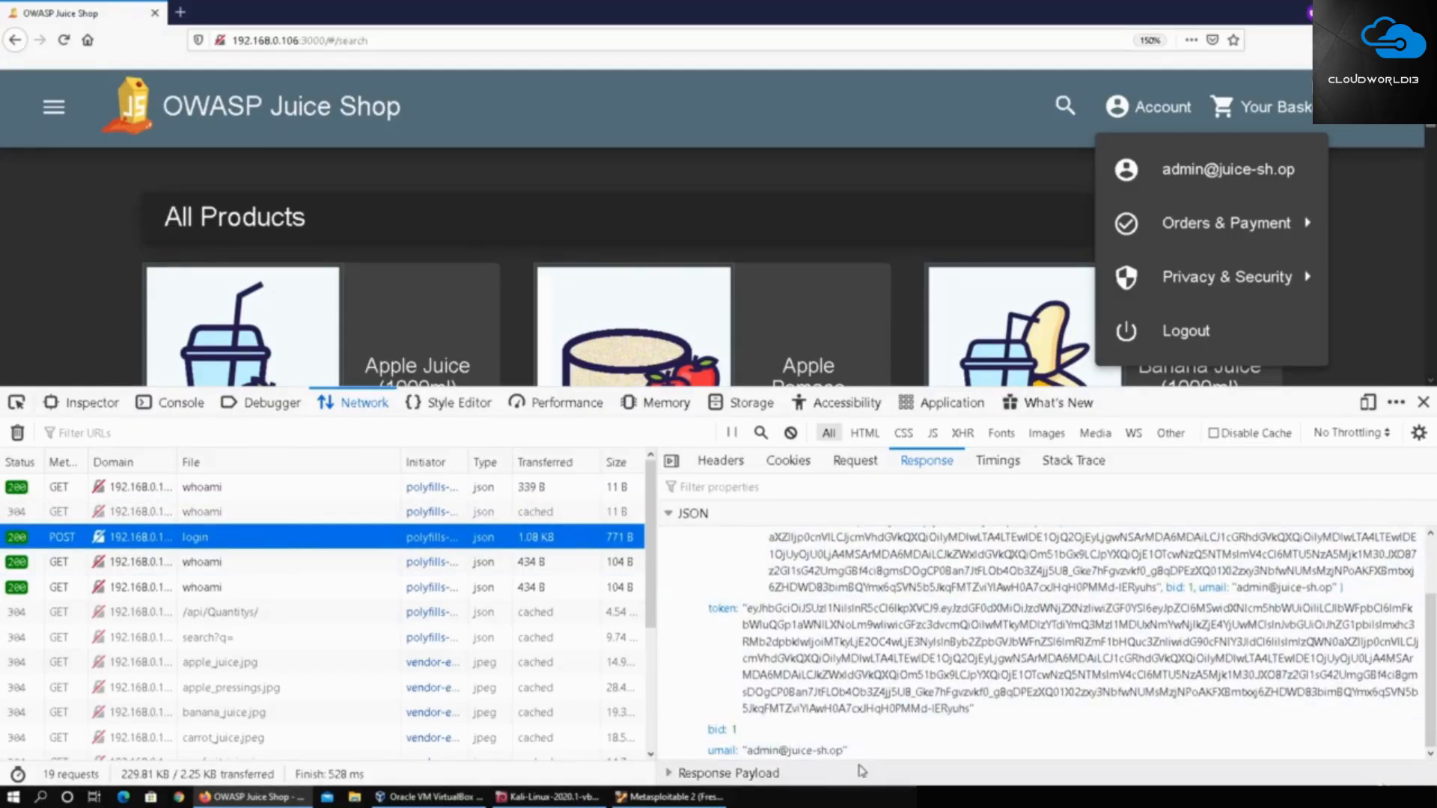
# - Examine the responses of the whoami requests sent after the login and look through the remaining recorded requests
pyautogui.click(434, 561)
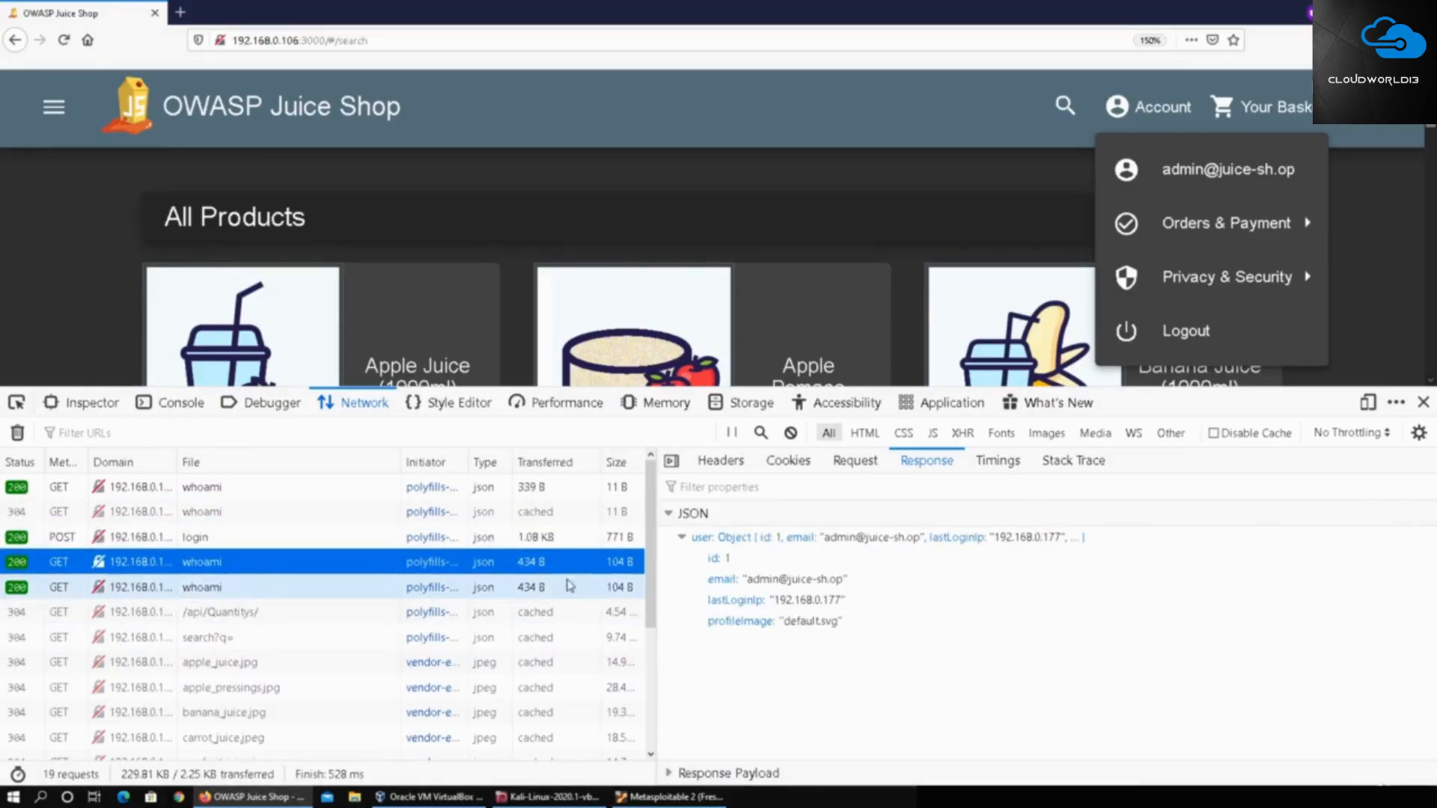
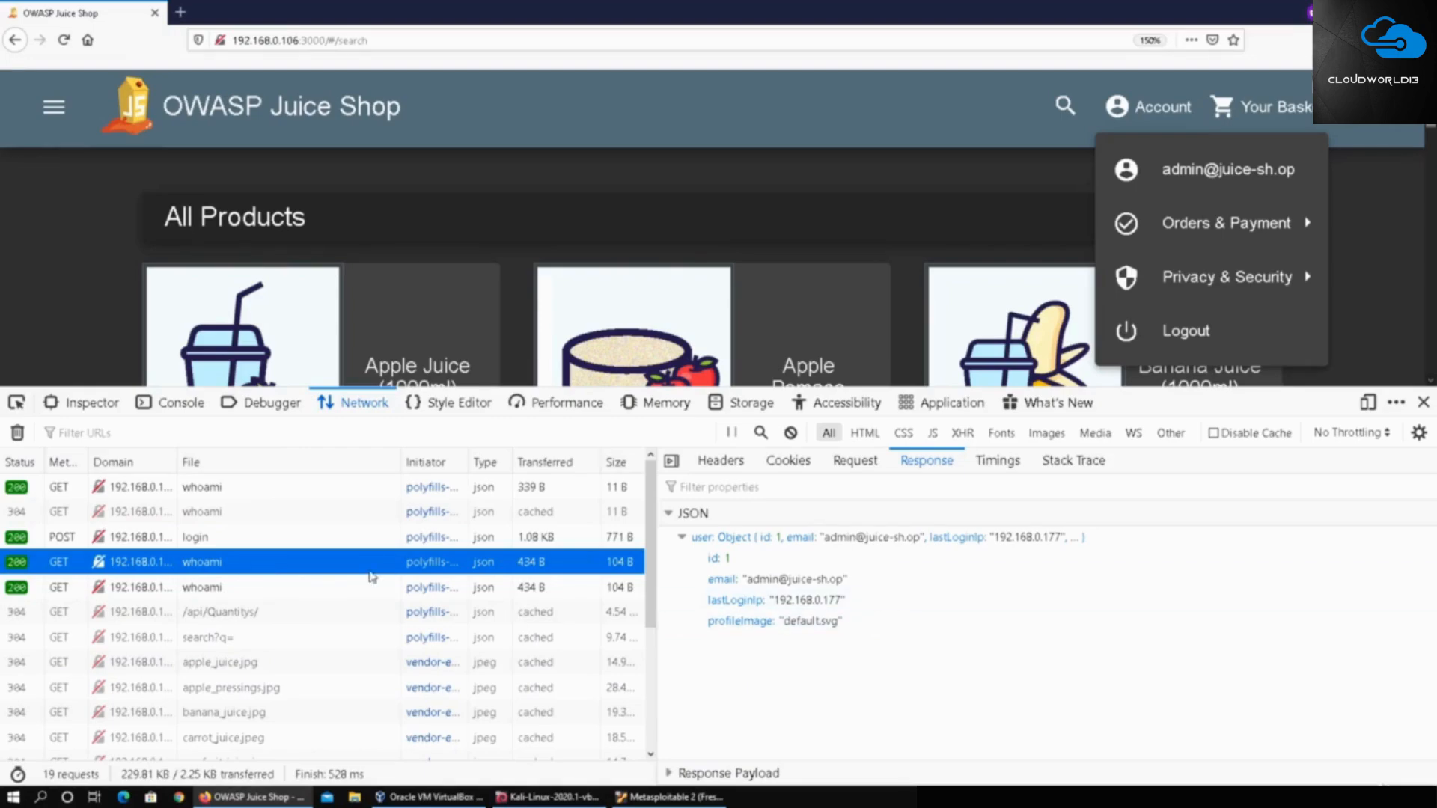
pyautogui.click(301, 595)
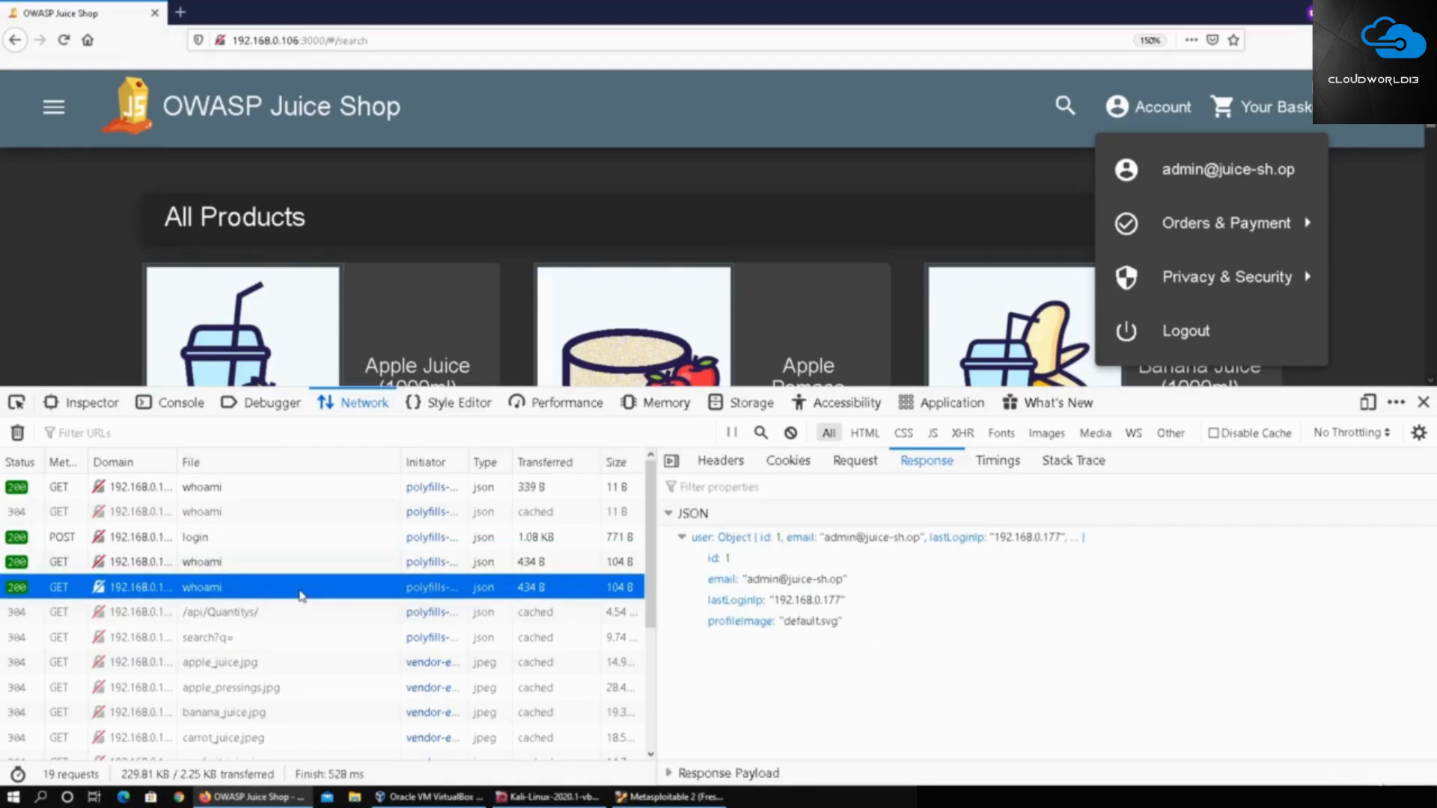
pyautogui.scroll(-2, 390, 598)
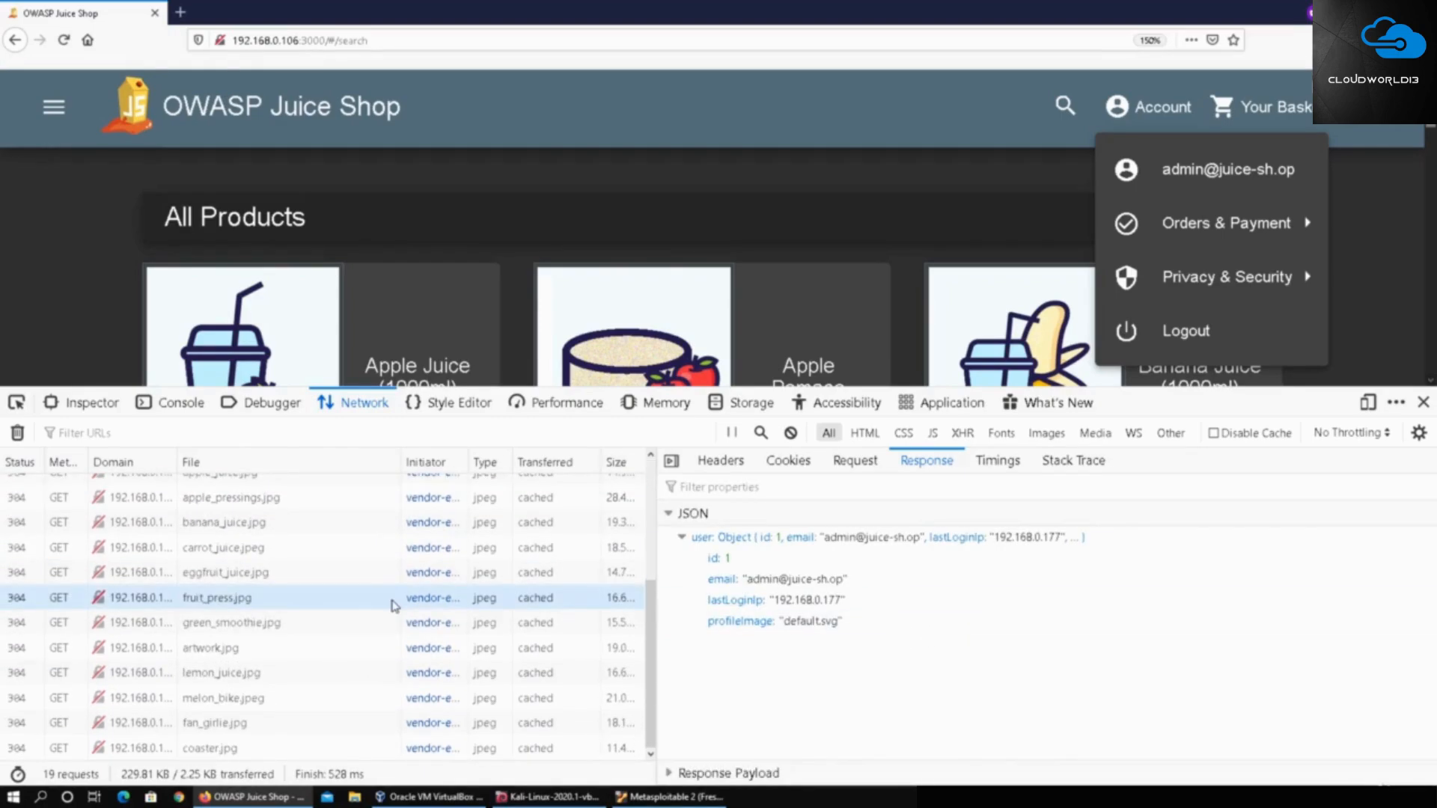
pyautogui.scroll(2, 390, 602)
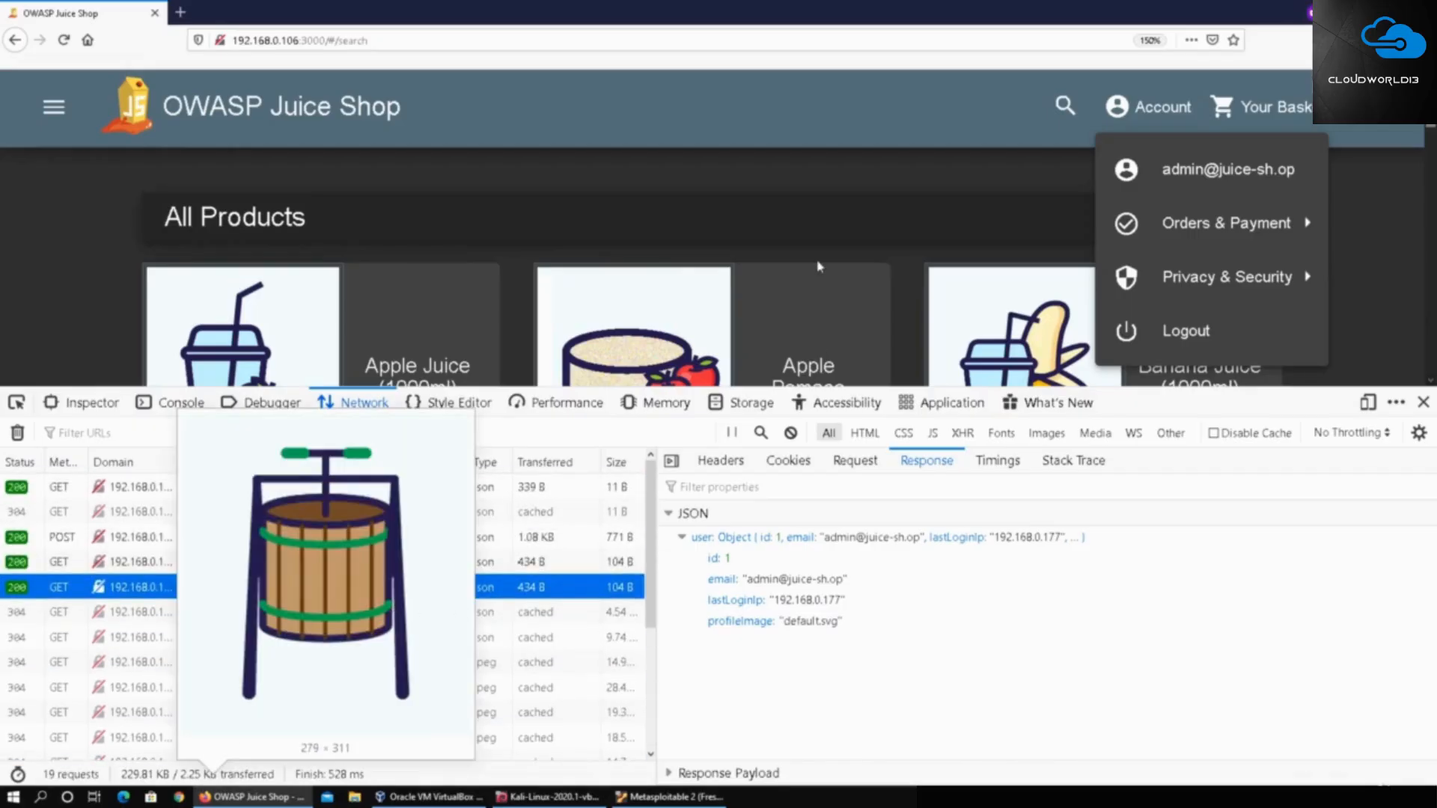
pyautogui.moveTo(88, 462); pyautogui.dragTo(99, 462)
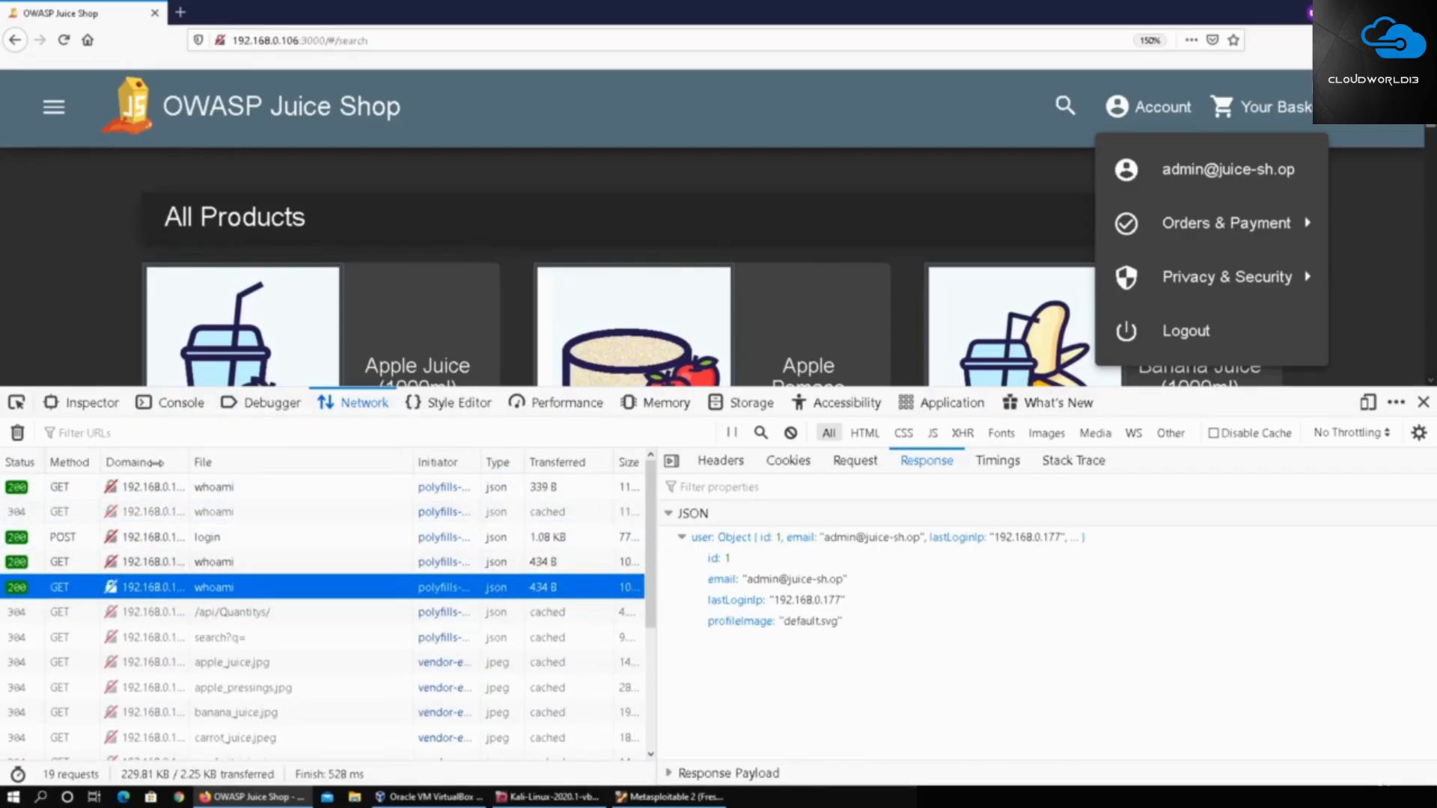
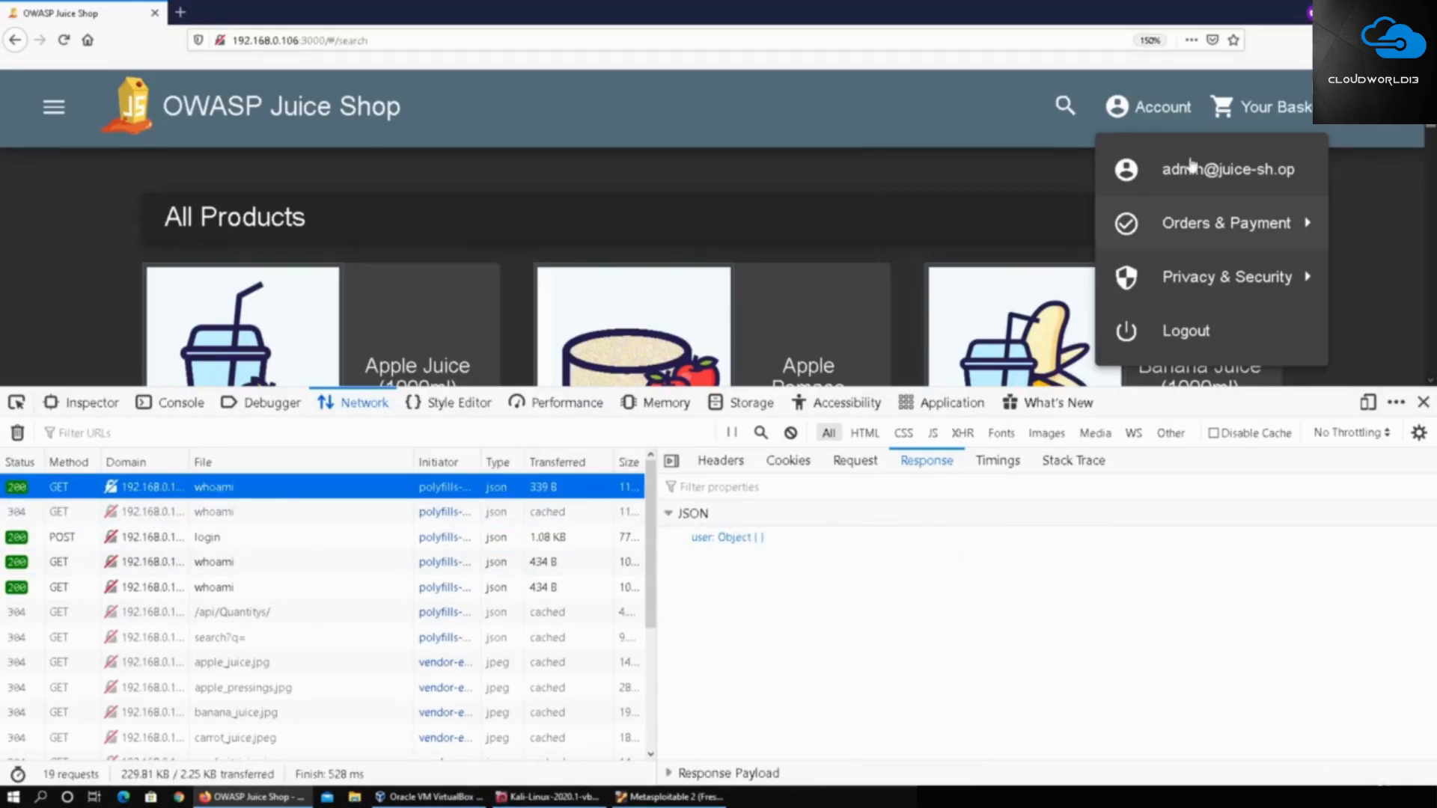
pyautogui.scroll(-3, 328, 563)
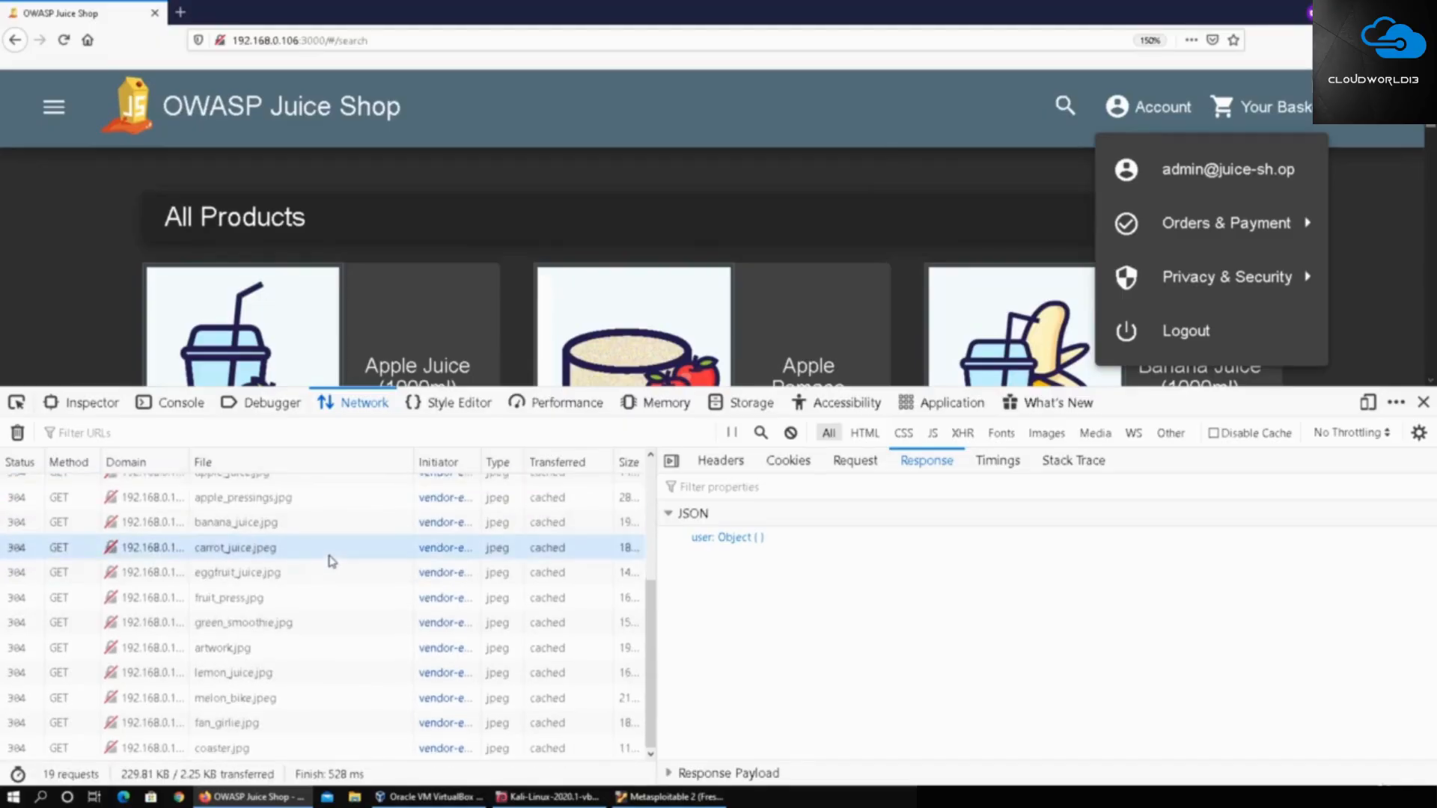
pyautogui.scroll(3, 337, 569)
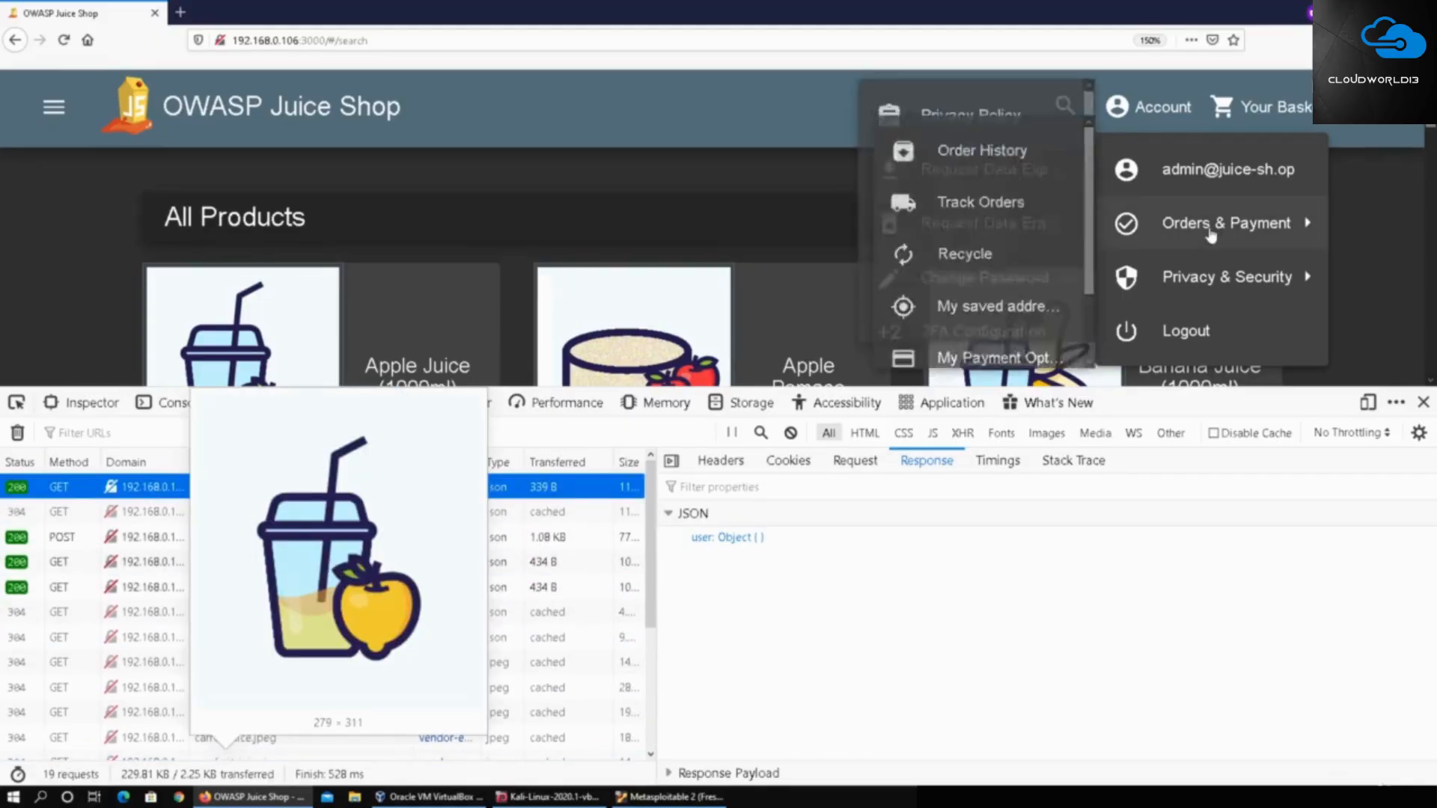
# - Close the developer tools and open the account's saved addresses page
pyautogui.moveTo(1207, 231)
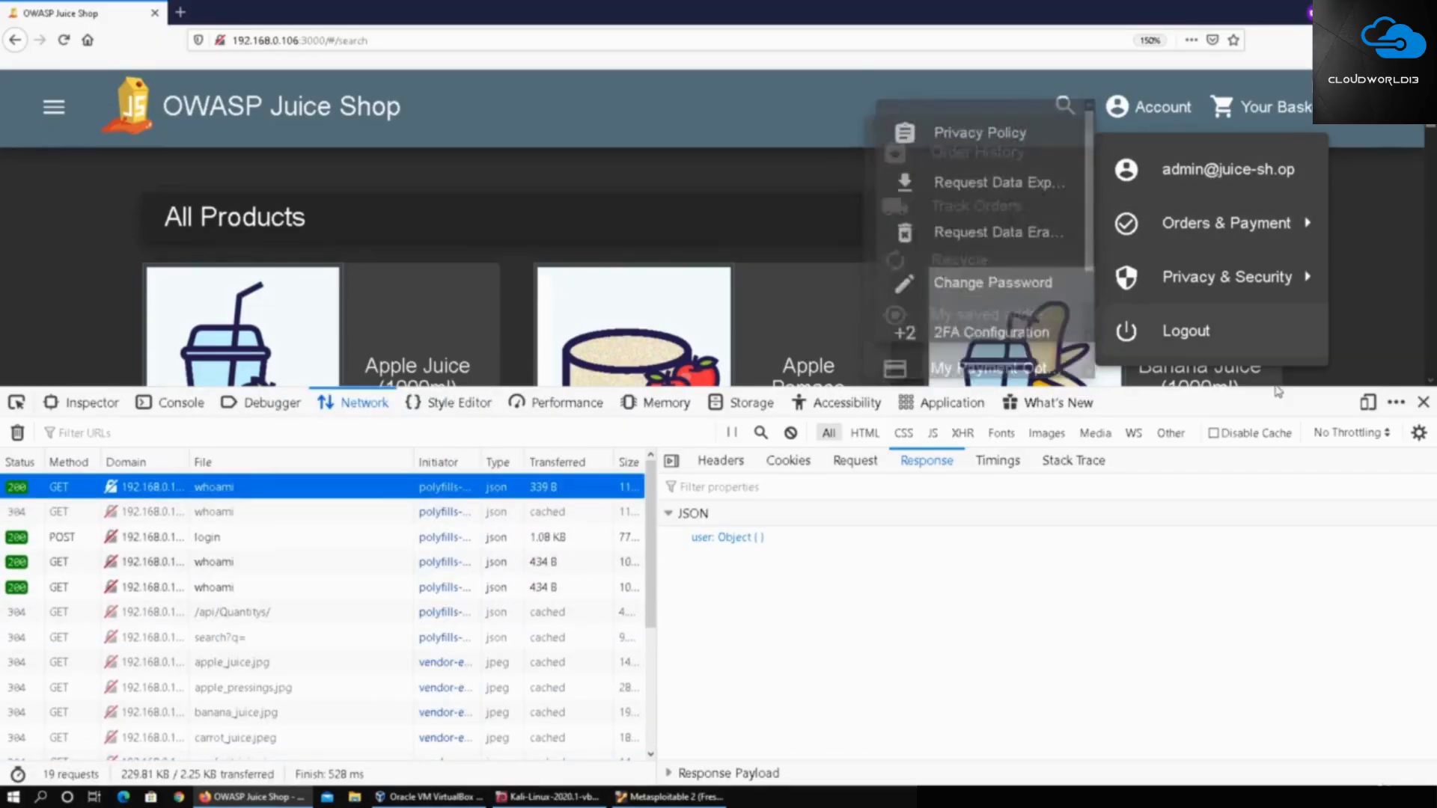
pyautogui.press('F12')
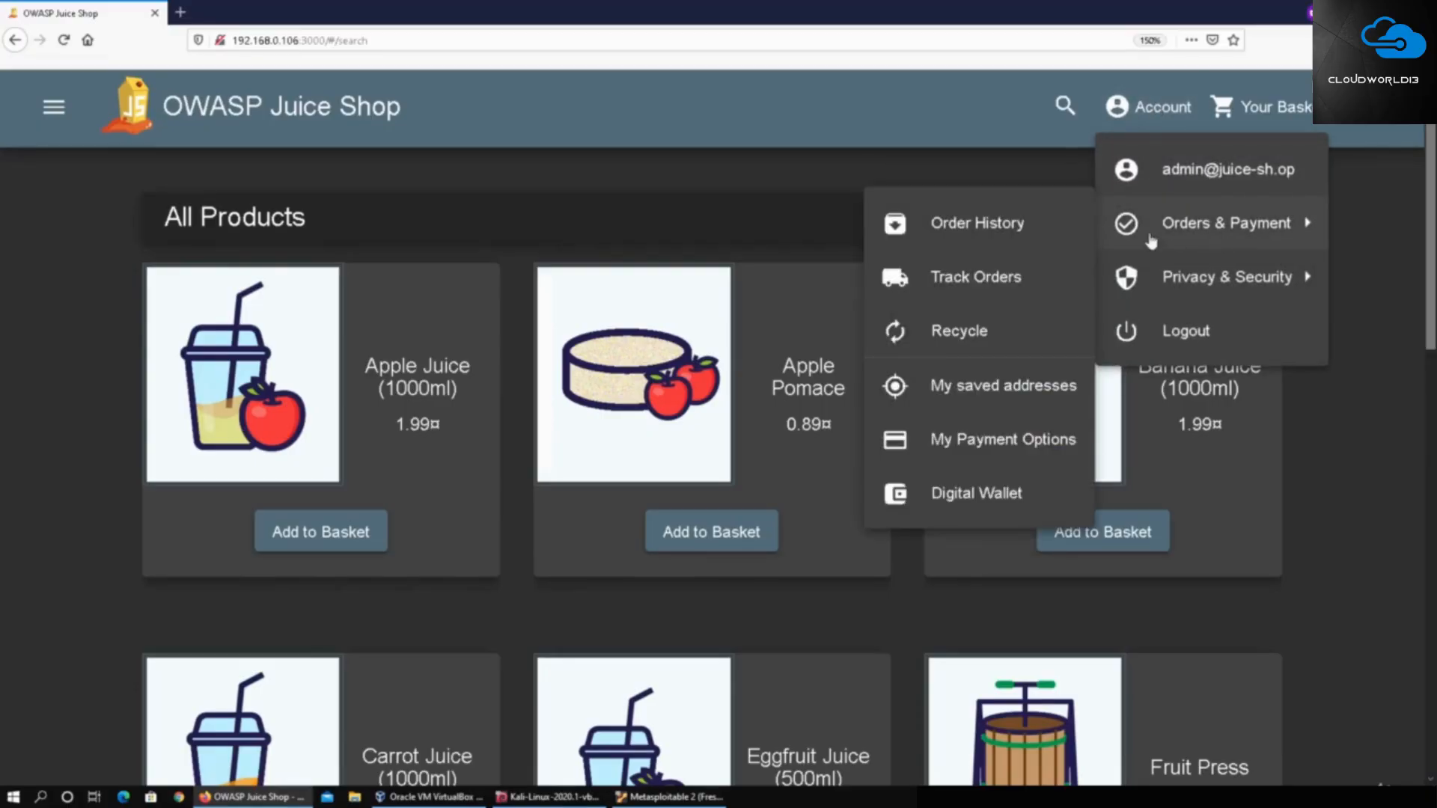
pyautogui.click(1002, 386)
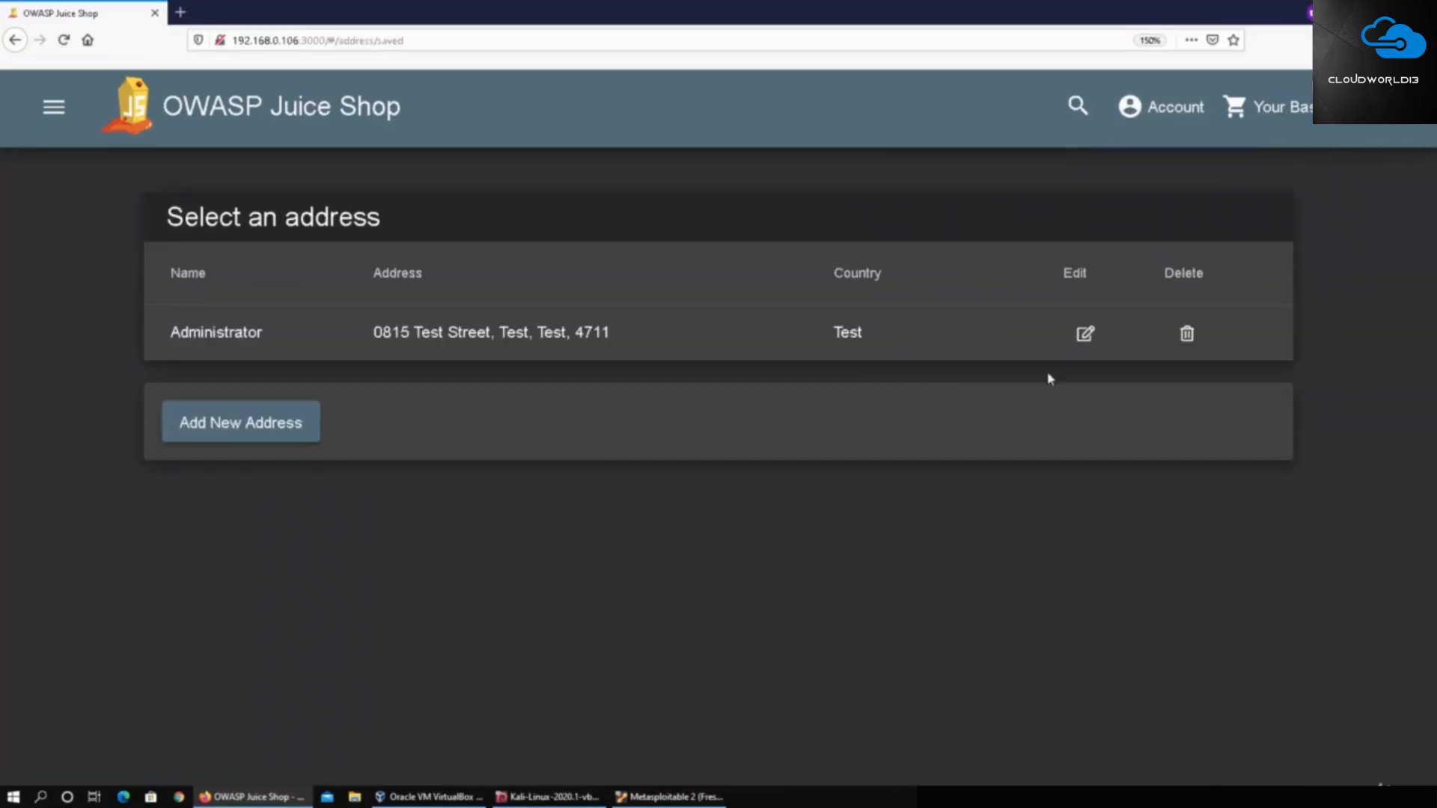
# - Open the developer tools' Network monitor and reload the saved addresses page to record its requests
pyautogui.click(1415, 39)
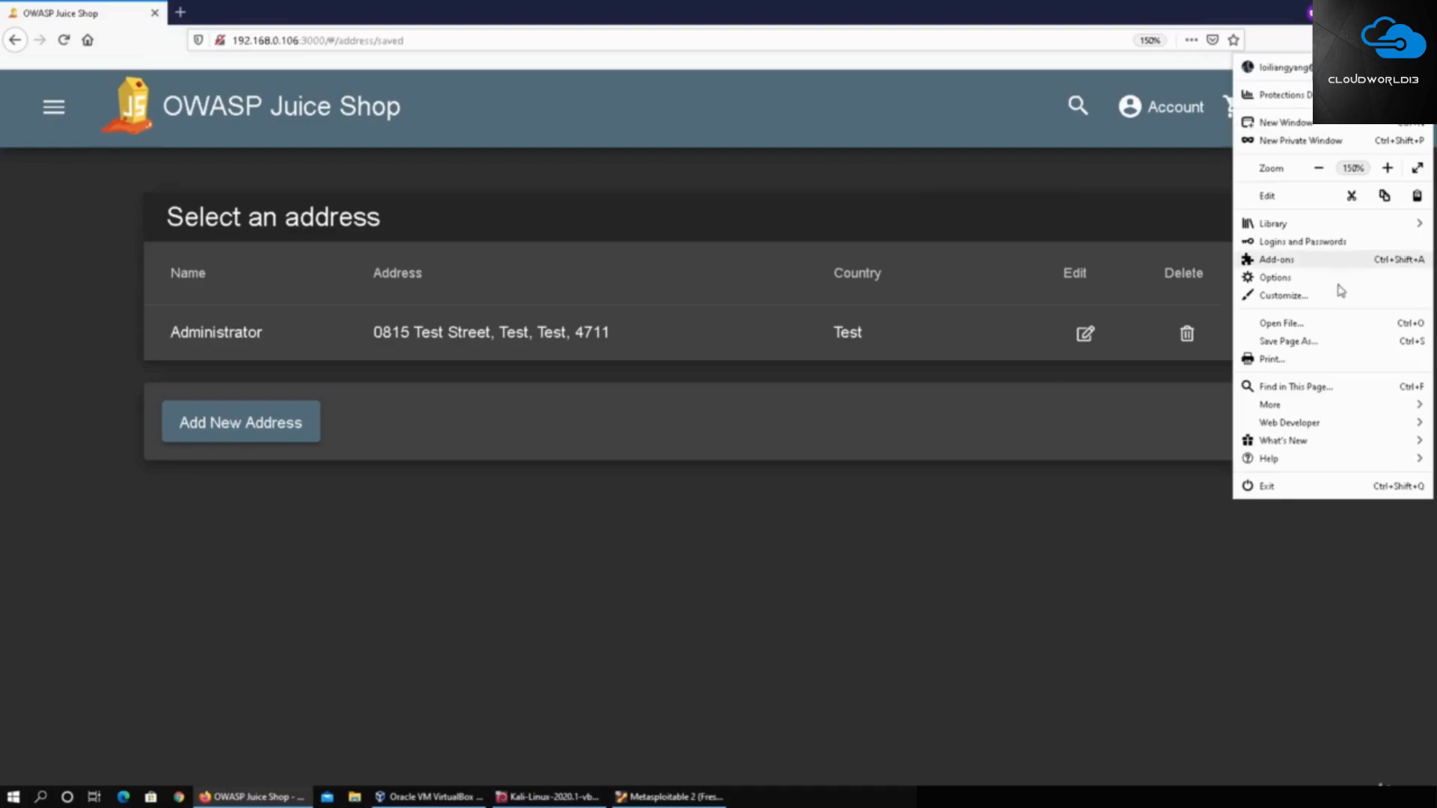
pyautogui.click(1300, 414)
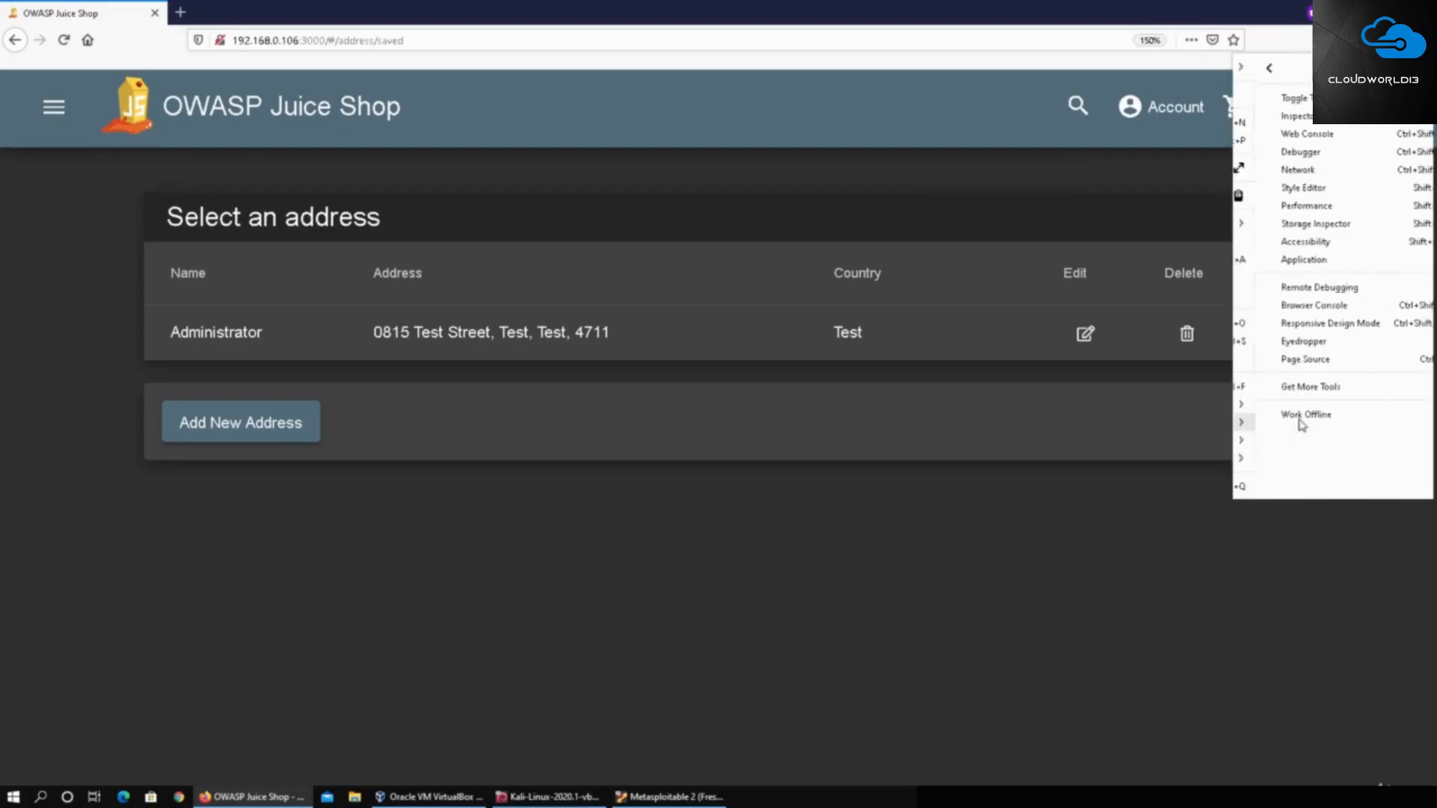
pyautogui.click(1313, 152)
pyautogui.click(250, 397)
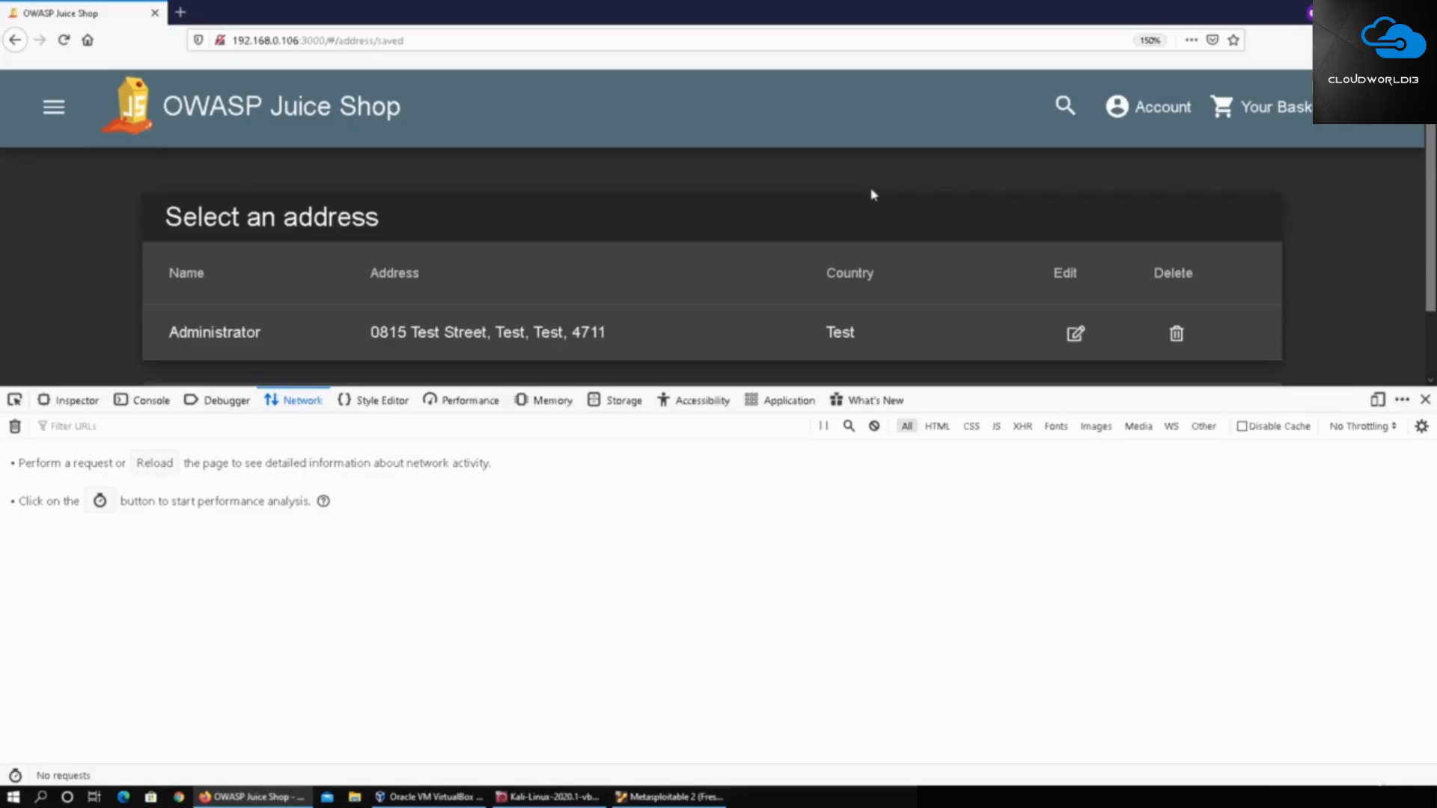
pyautogui.click(63, 41)
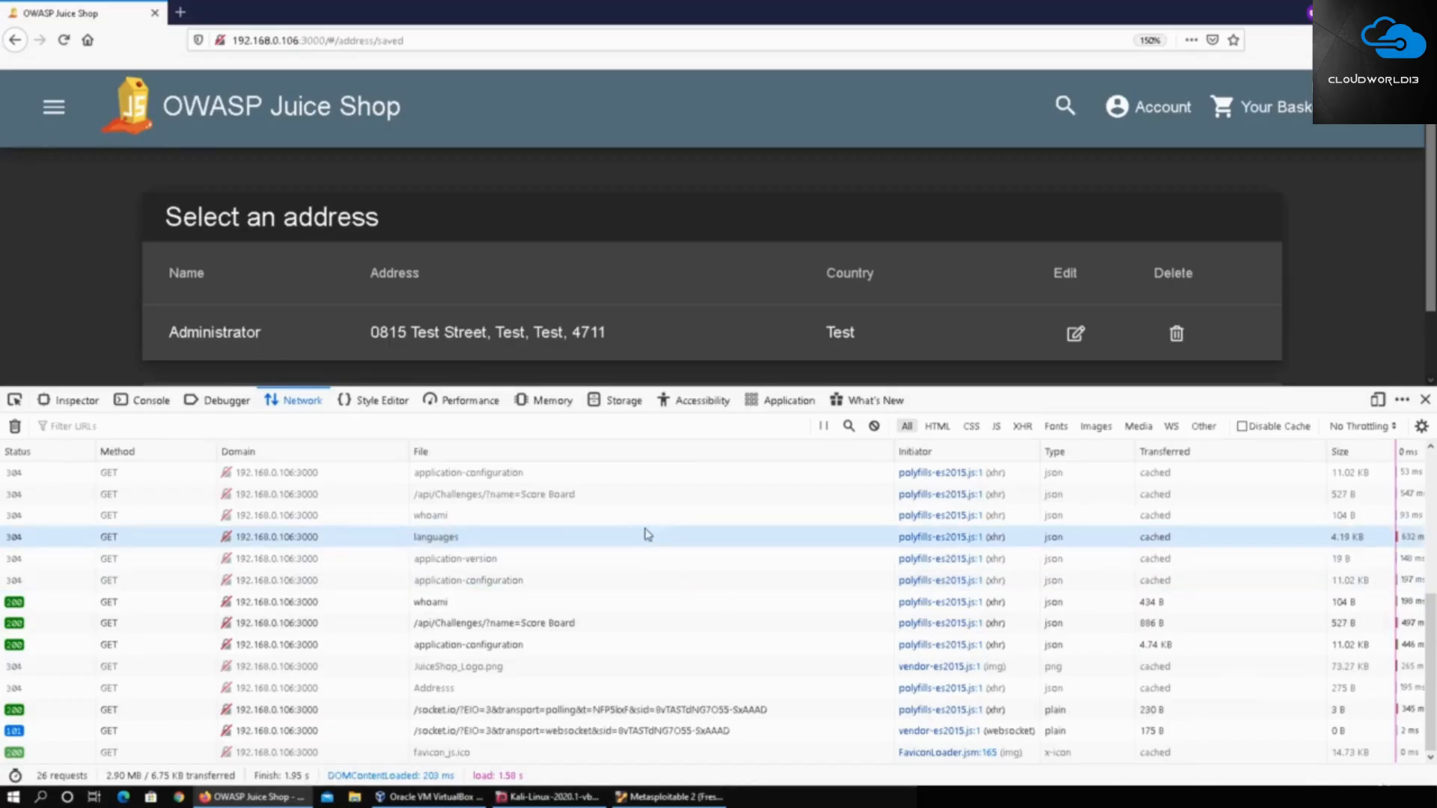
# - Examine the headers and response of the Addresss request and compare them with the saved address on the page
pyautogui.click(543, 688)
pyautogui.scroll(-5, 1046, 662)
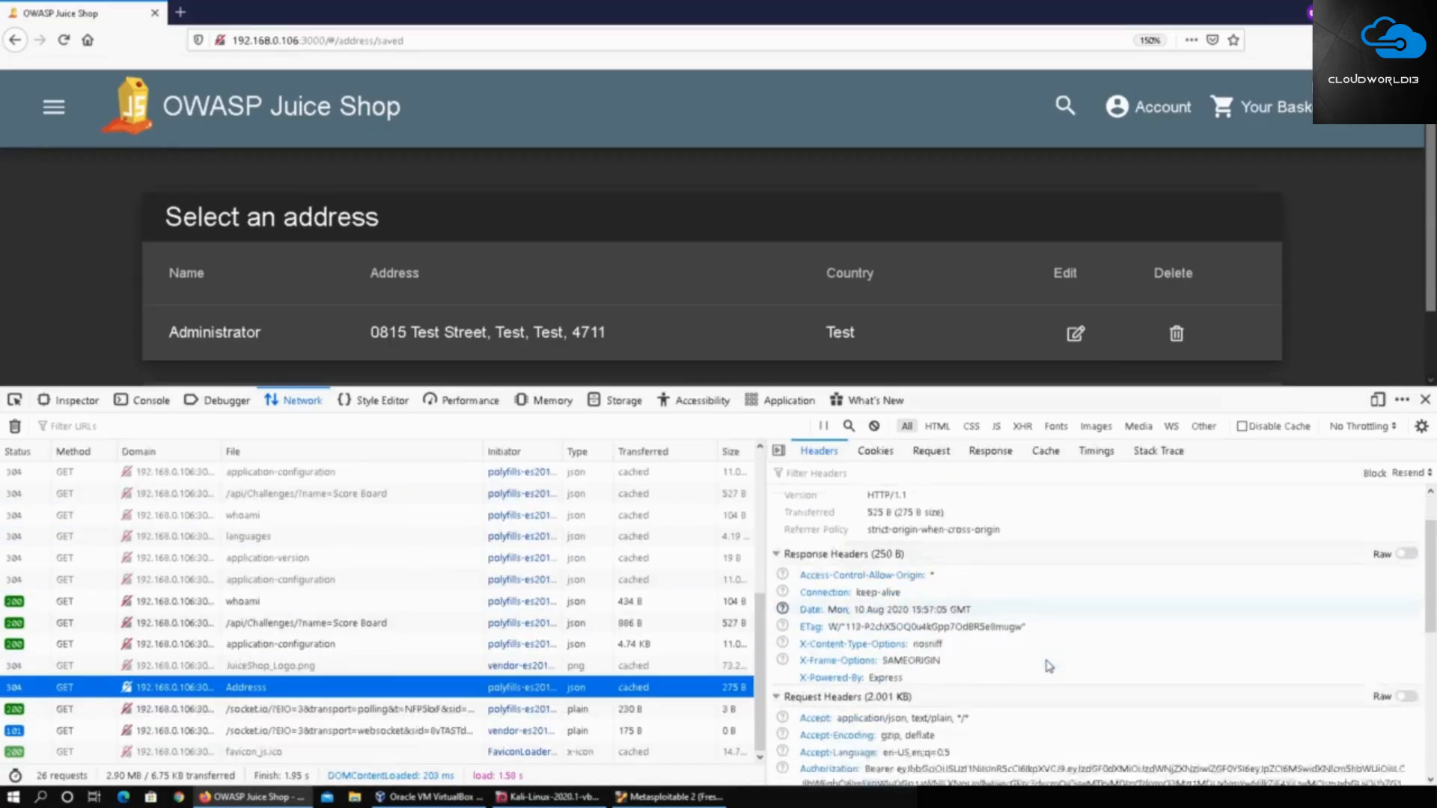
pyautogui.click(991, 451)
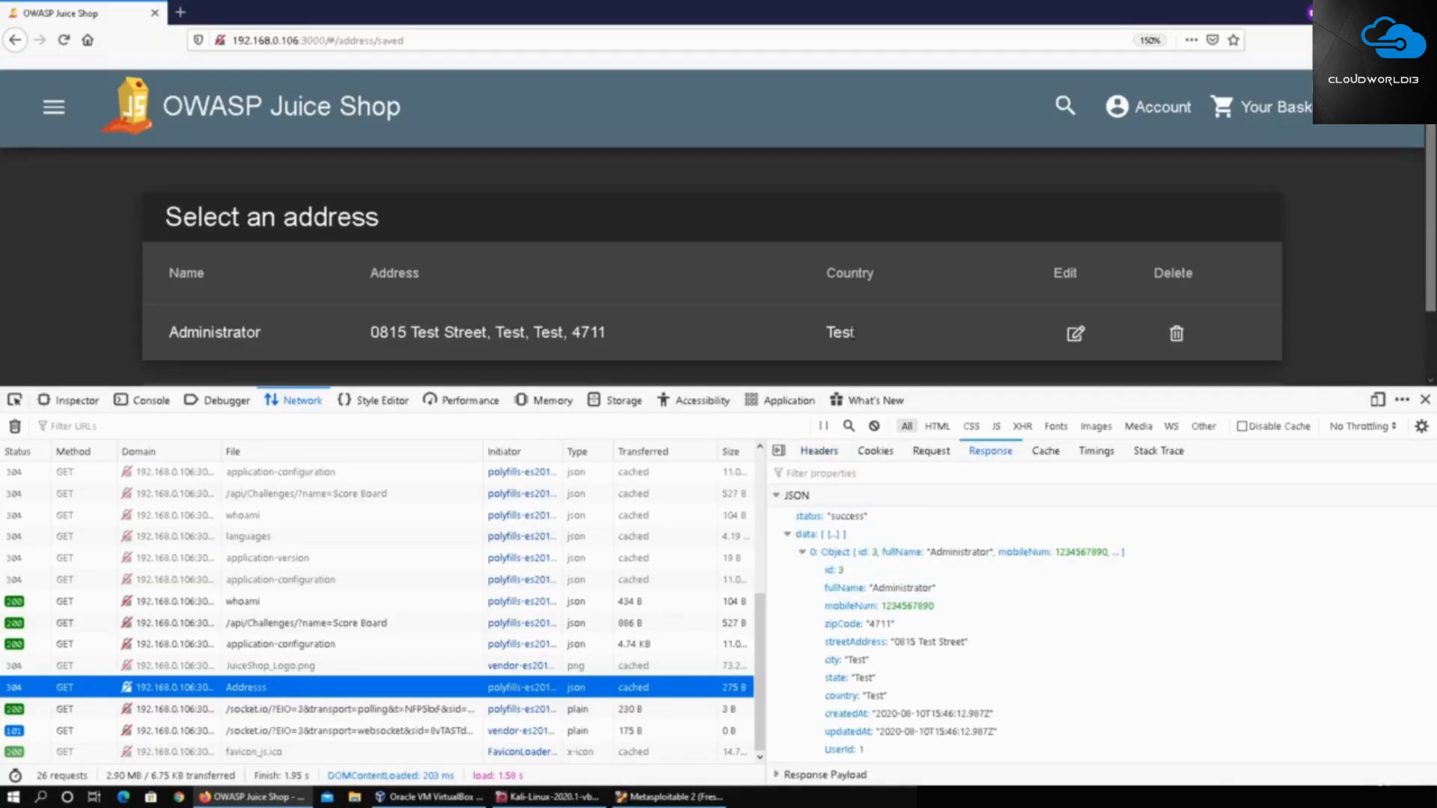
pyautogui.scroll(-2, 851, 337)
pyautogui.scroll(2, 699, 303)
pyautogui.scroll(-1, 718, 330)
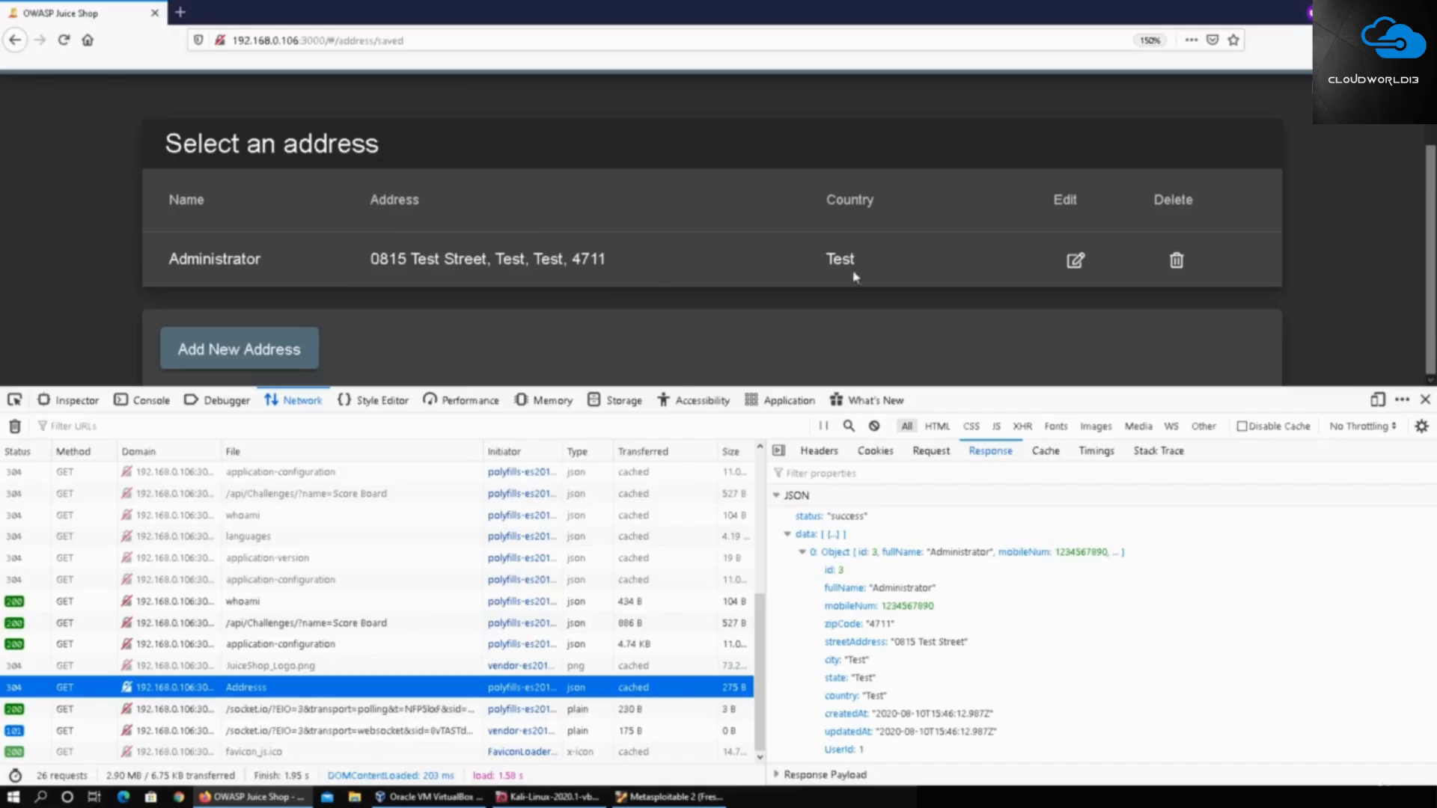
pyautogui.scroll(1, 700, 318)
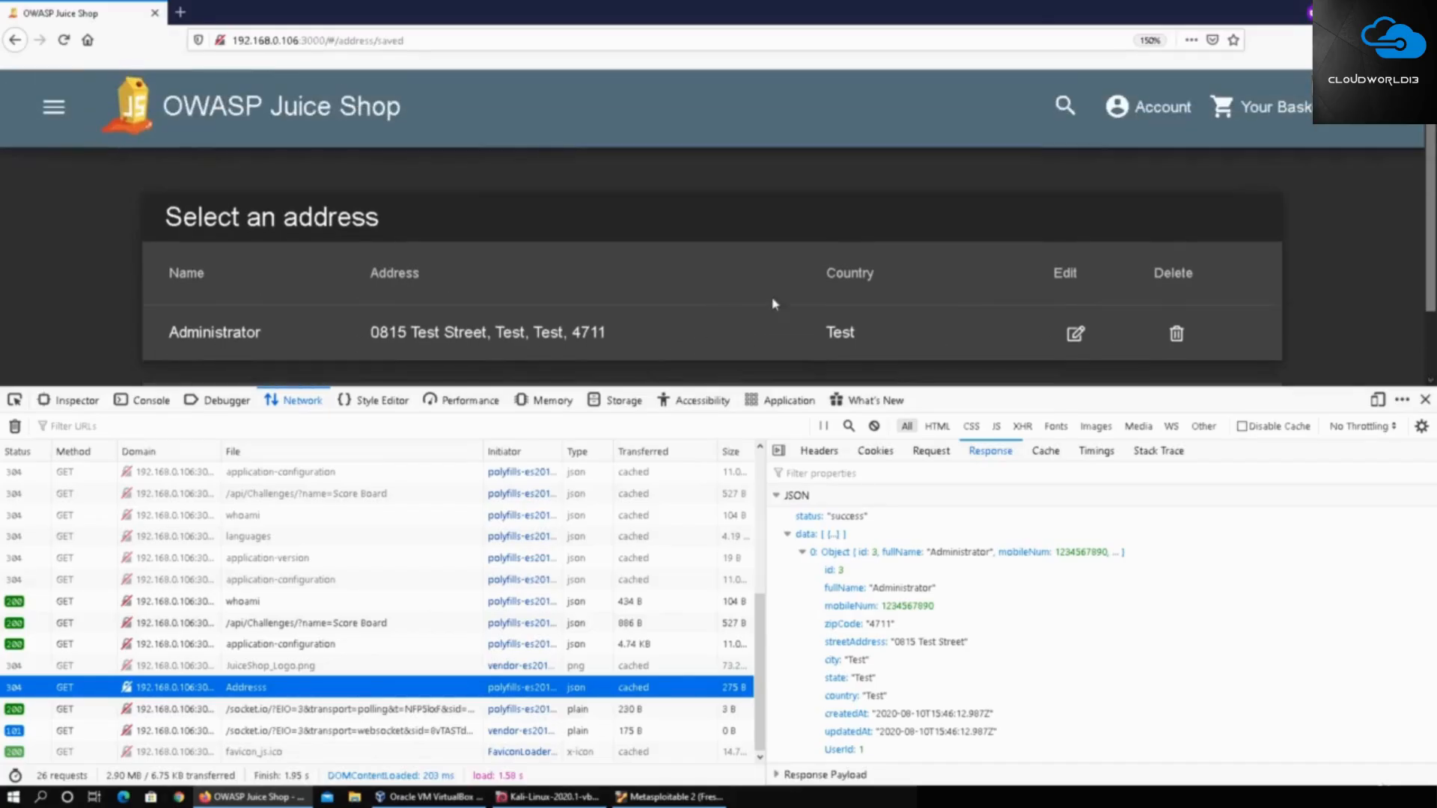
# - Open the account's saved payment options page
pyautogui.click(1172, 112)
pyautogui.moveTo(1211, 222)
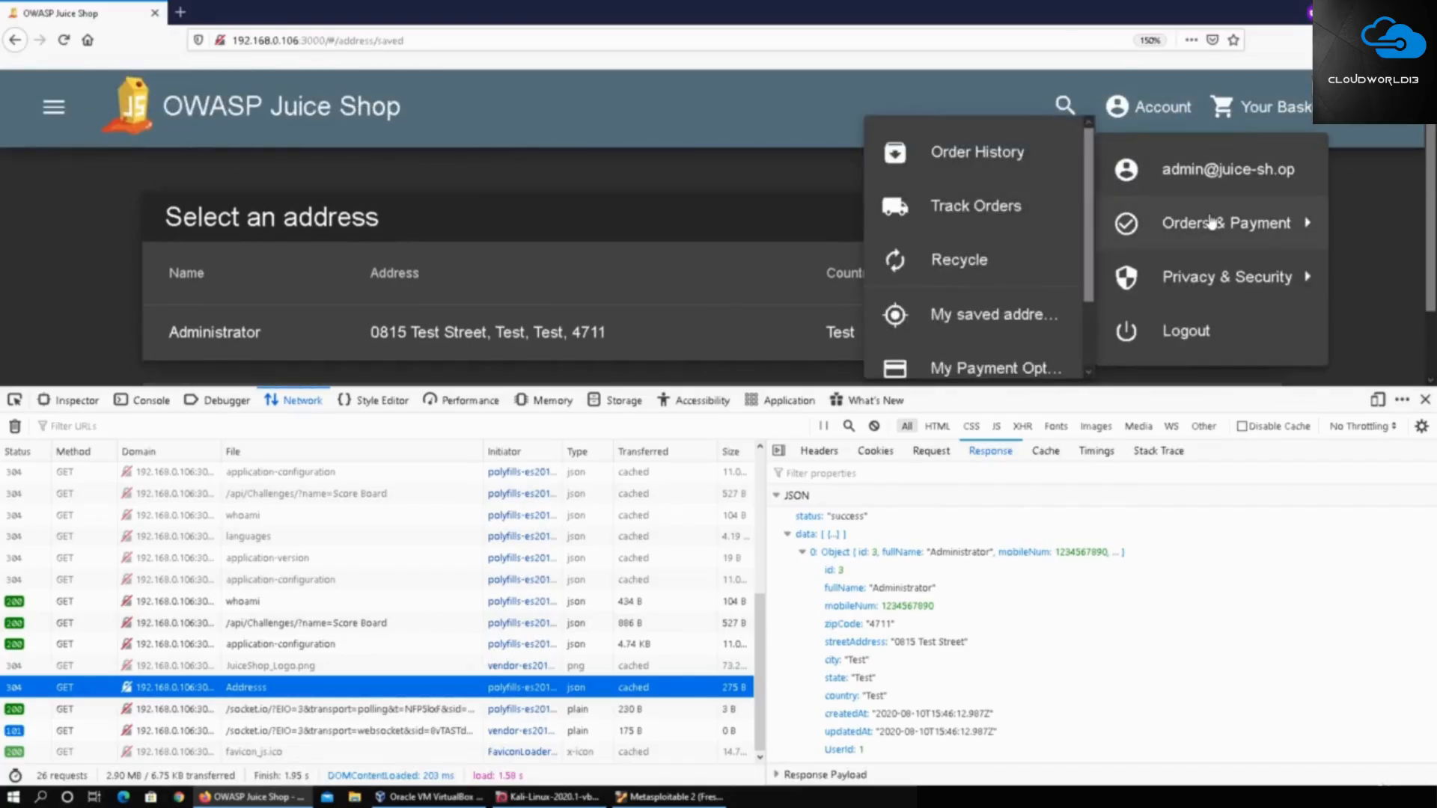
pyautogui.scroll(-1, 973, 247)
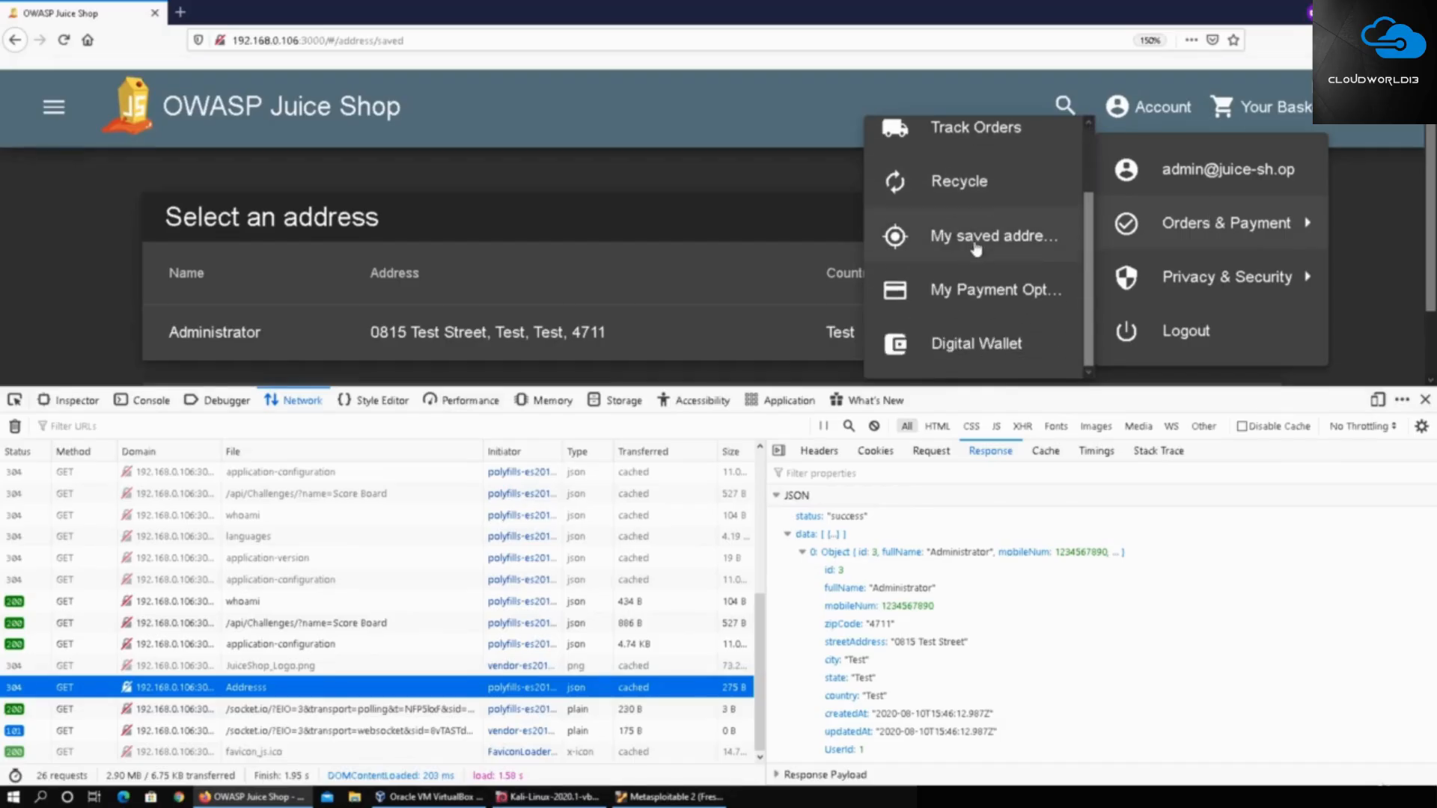
pyautogui.scroll(1, 1002, 287)
pyautogui.scroll(-1, 1001, 286)
pyautogui.click(982, 290)
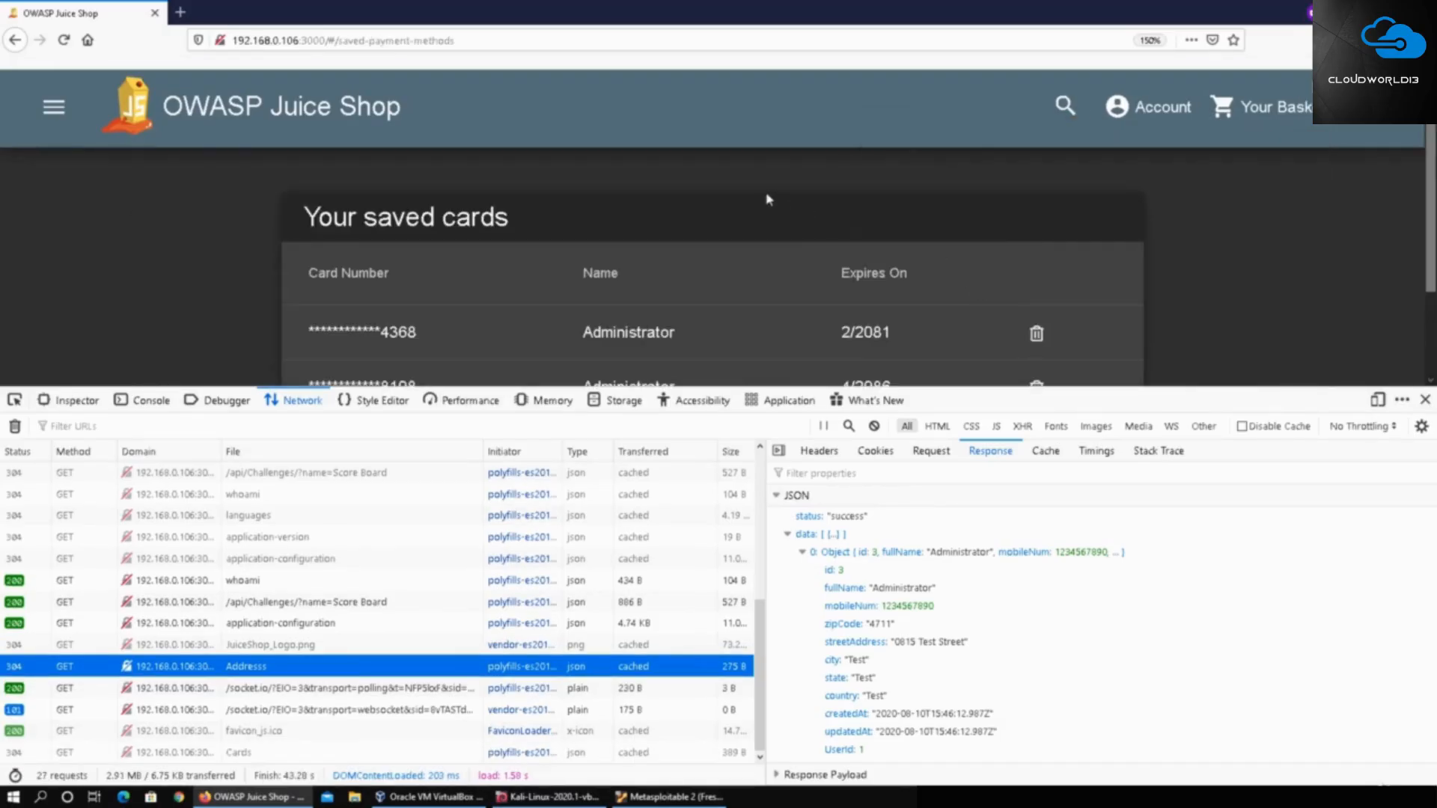
# - Examine the masked card number and the cardholder name of the first card under Your saved cards
pyautogui.scroll(-2, 758, 200)
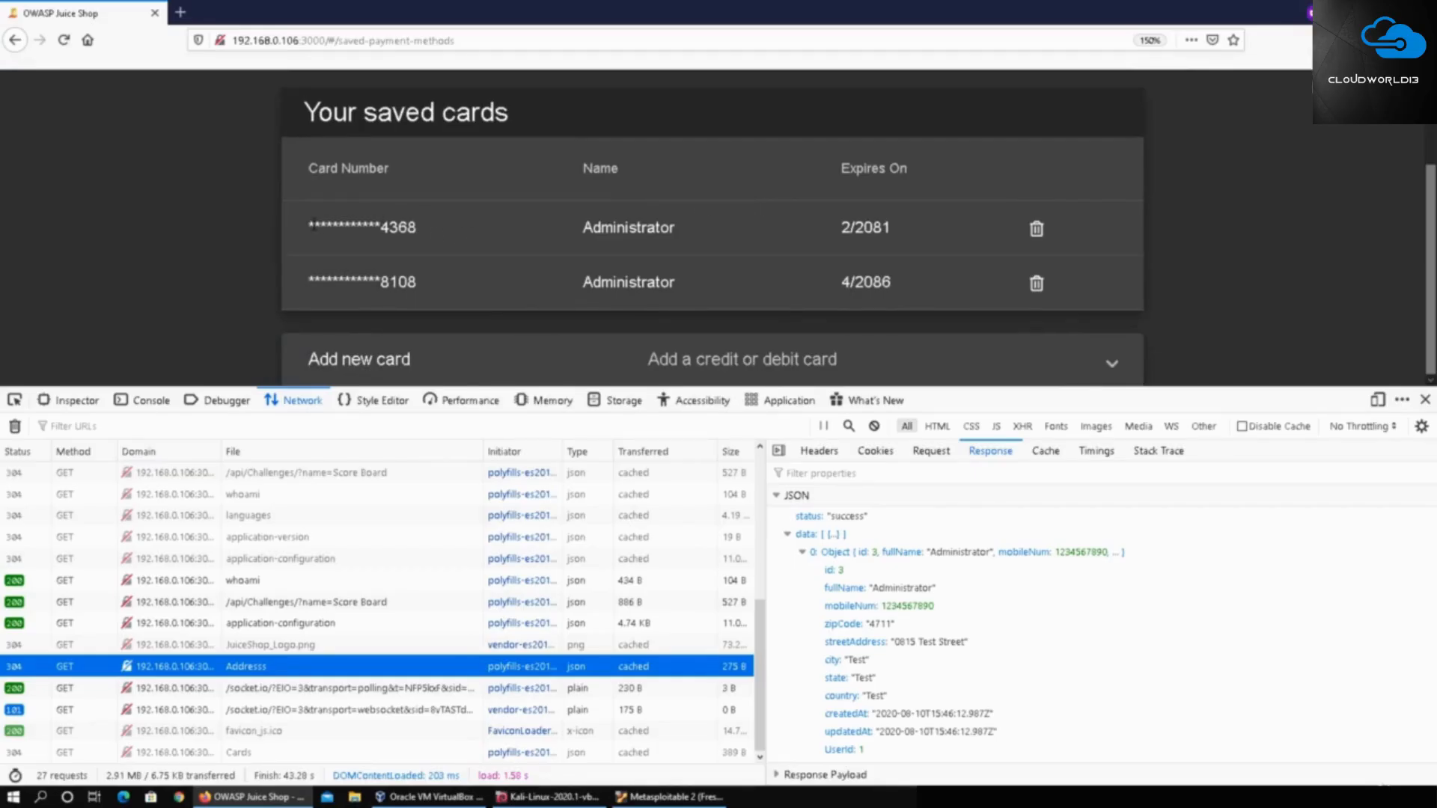
pyautogui.moveTo(310, 224); pyautogui.dragTo(379, 227)
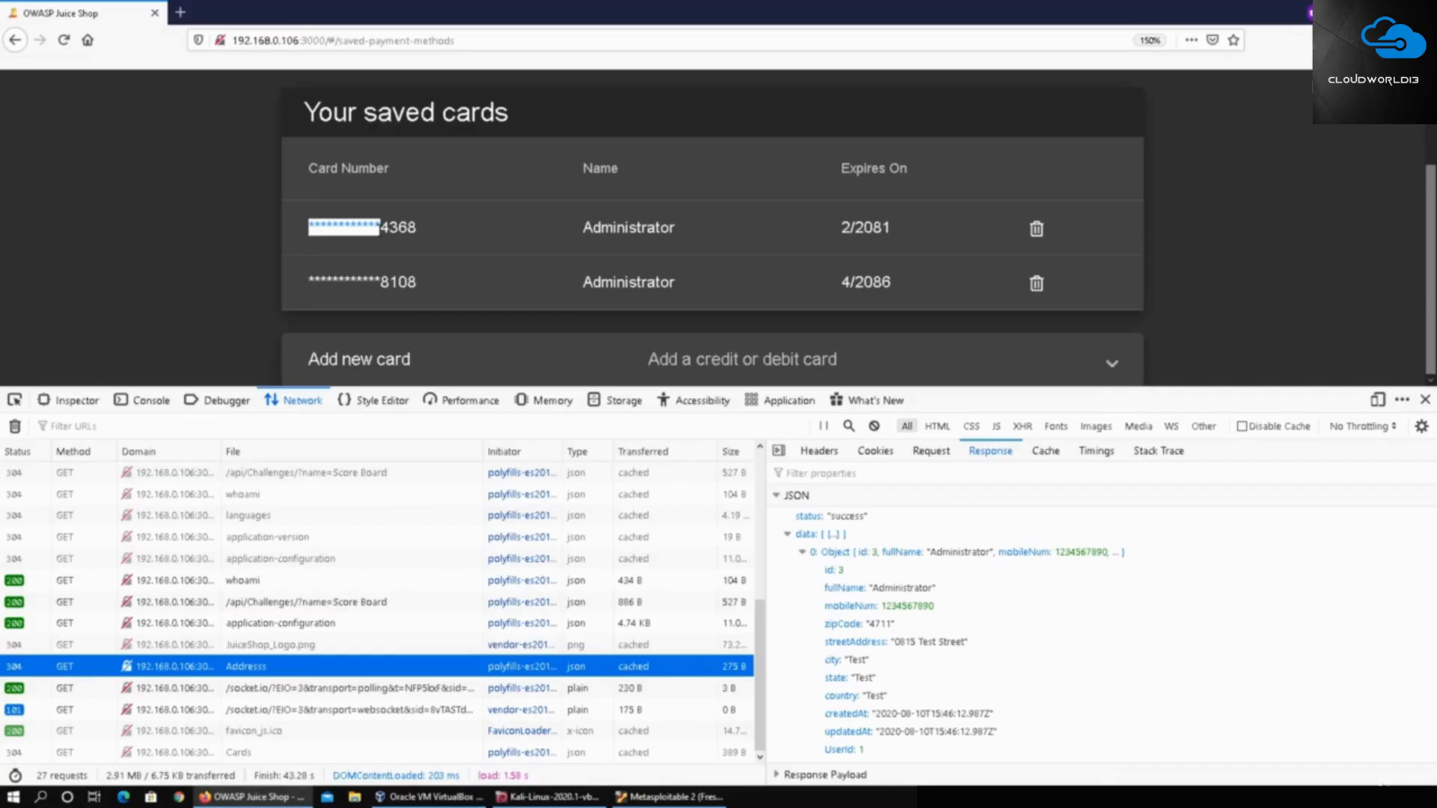
pyautogui.doubleClick(395, 227)
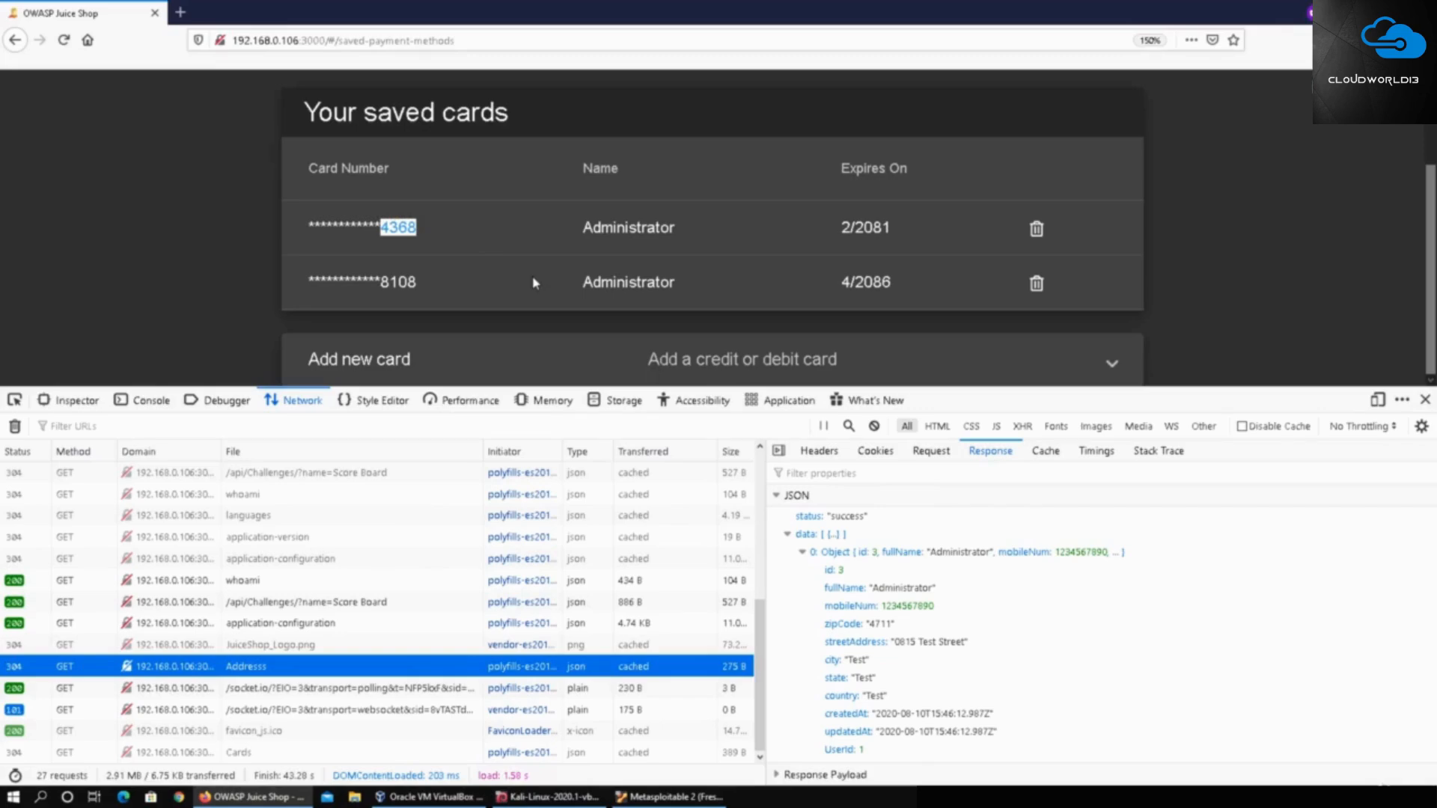
pyautogui.doubleClick(619, 229)
pyautogui.click(576, 237)
# - Find the Cards request among the recorded requests, show its response and enlarge the developer tools text by two zoom levels
pyautogui.scroll(3, 473, 569)
pyautogui.scroll(2, 474, 569)
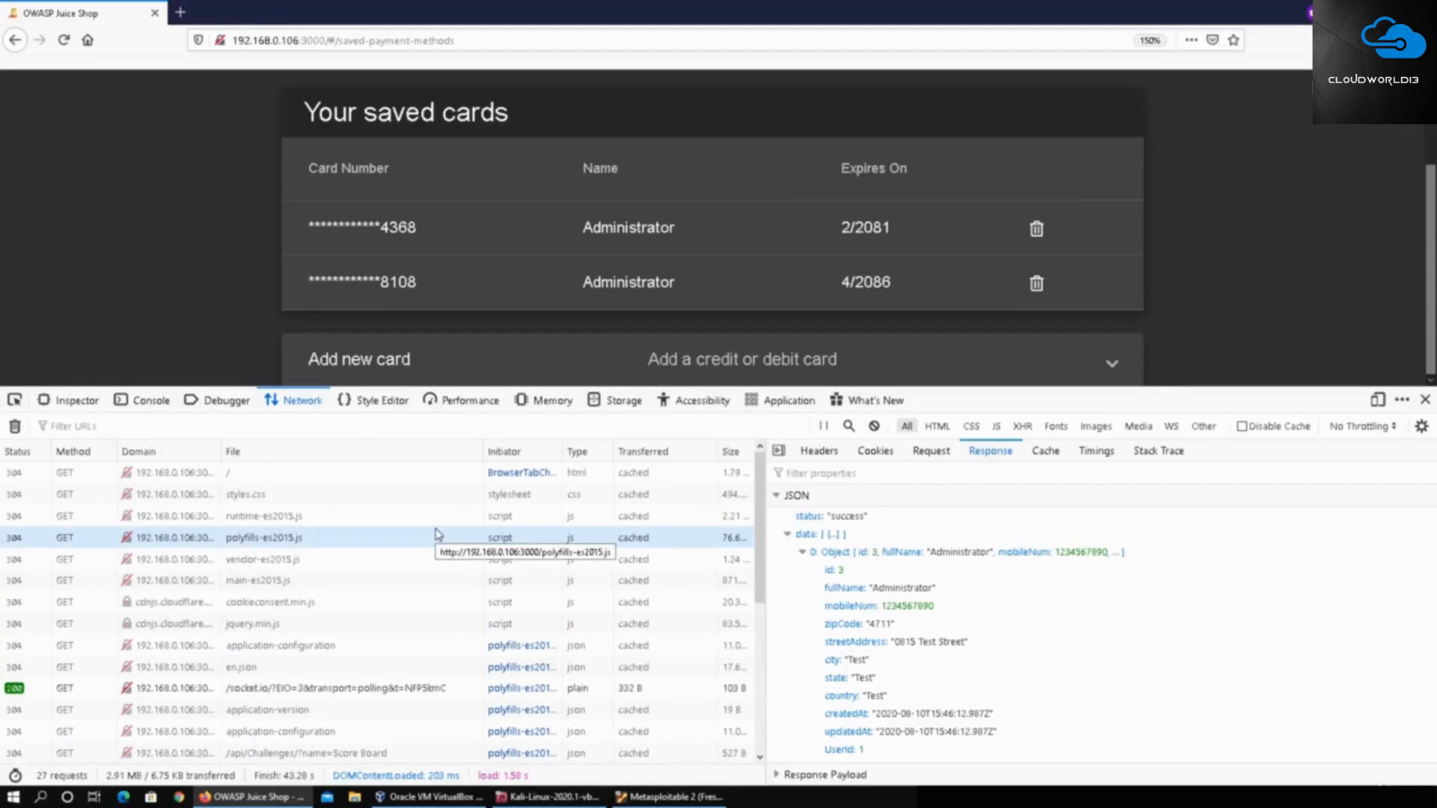
pyautogui.scroll(-5, 437, 536)
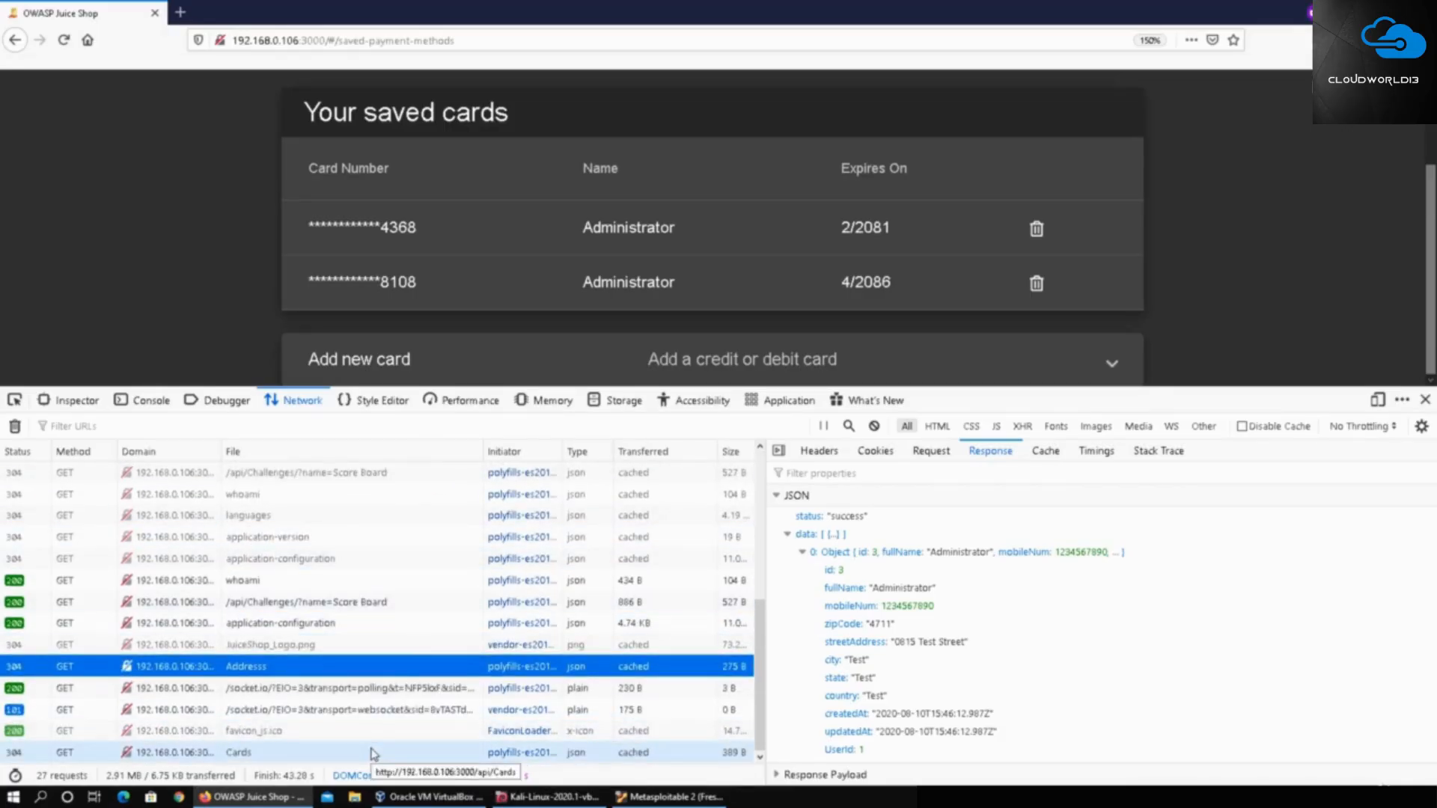
pyautogui.click(372, 753)
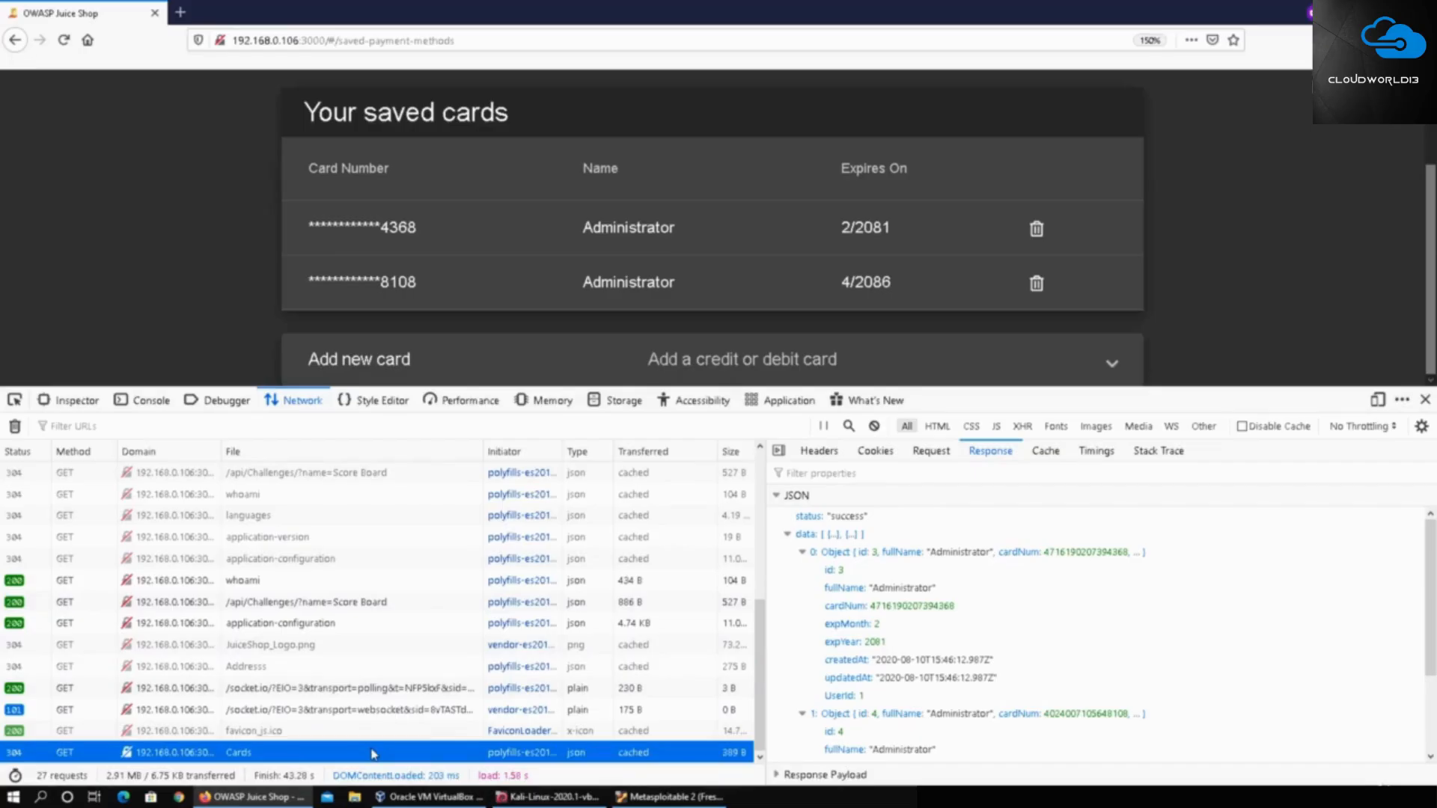
pyautogui.hotkey('ctrl', '+')
pyautogui.click(995, 594)
pyautogui.hotkey('ctrl', '+')
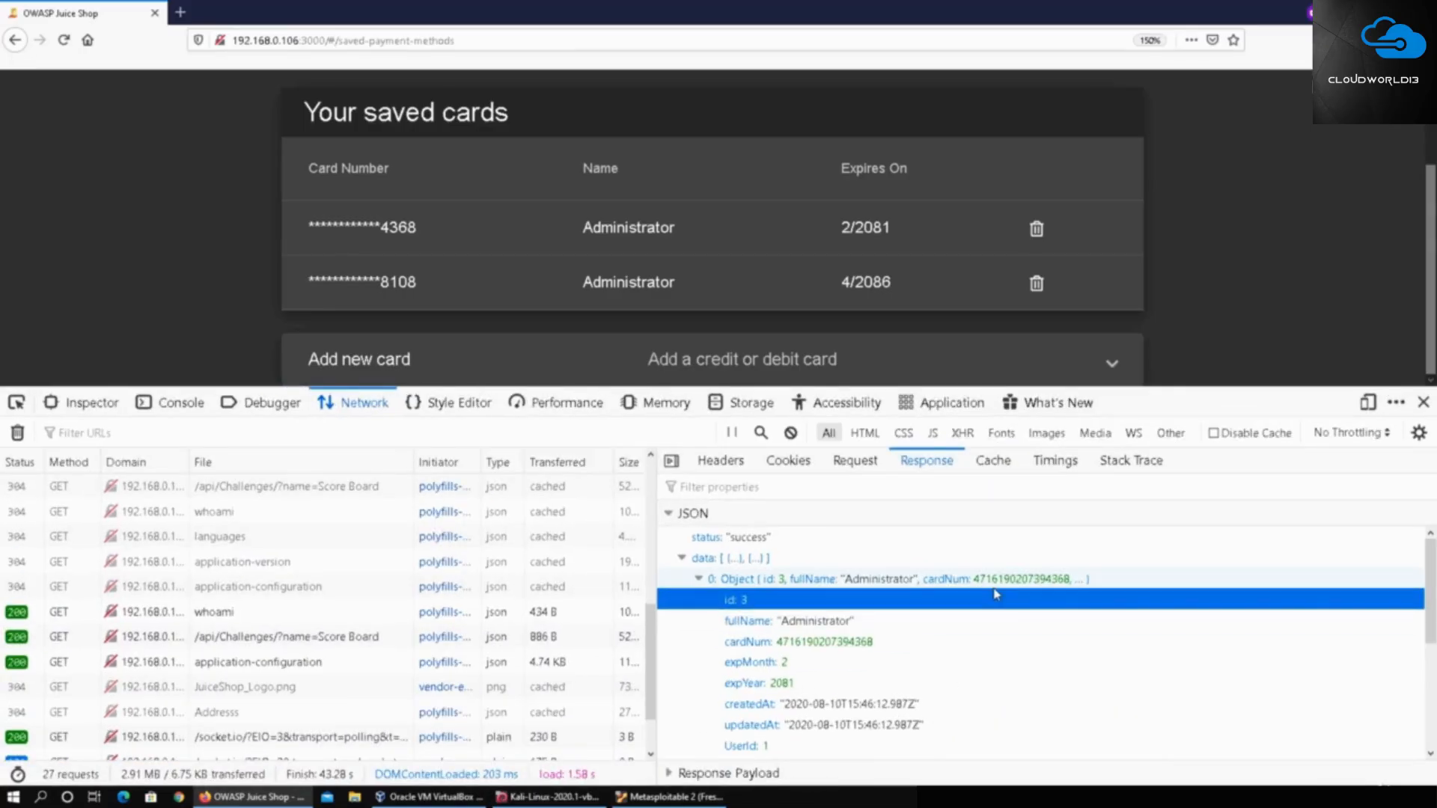
# - Examine the card number and expiry fields of both saved cards in the Cards response
pyautogui.scroll(-3, 996, 594)
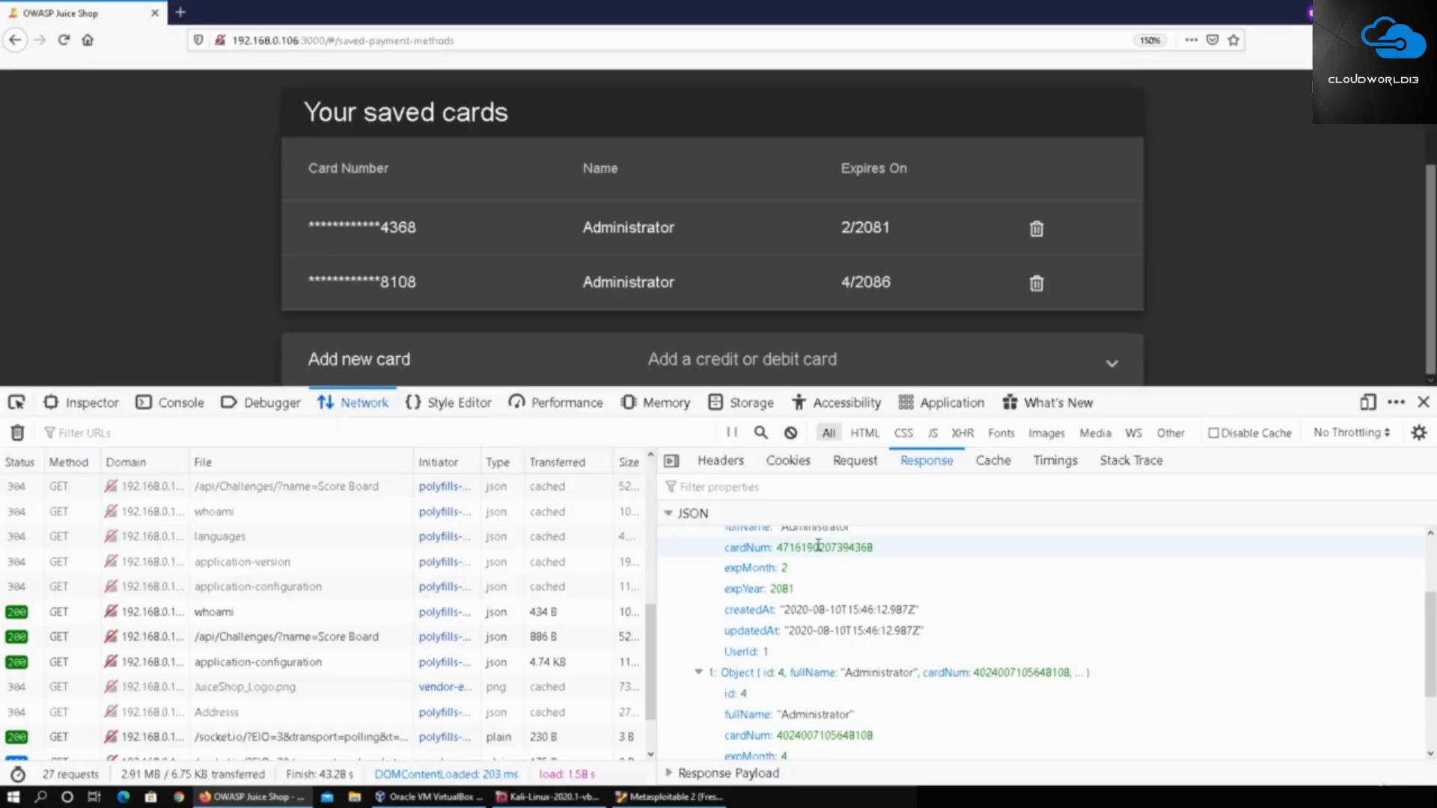
pyautogui.moveTo(848, 550); pyautogui.dragTo(874, 553)
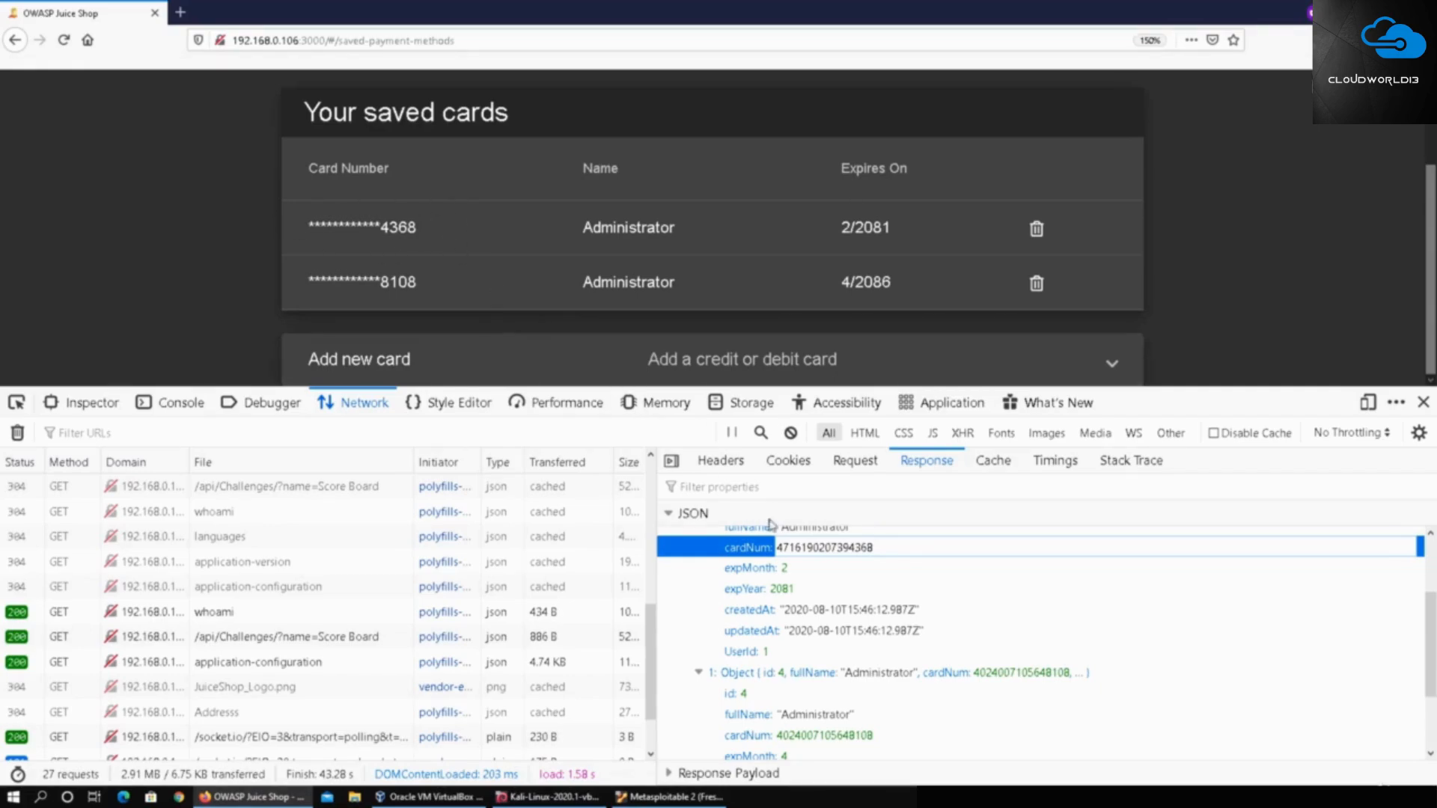
pyautogui.click(891, 591)
pyautogui.scroll(-3, 891, 591)
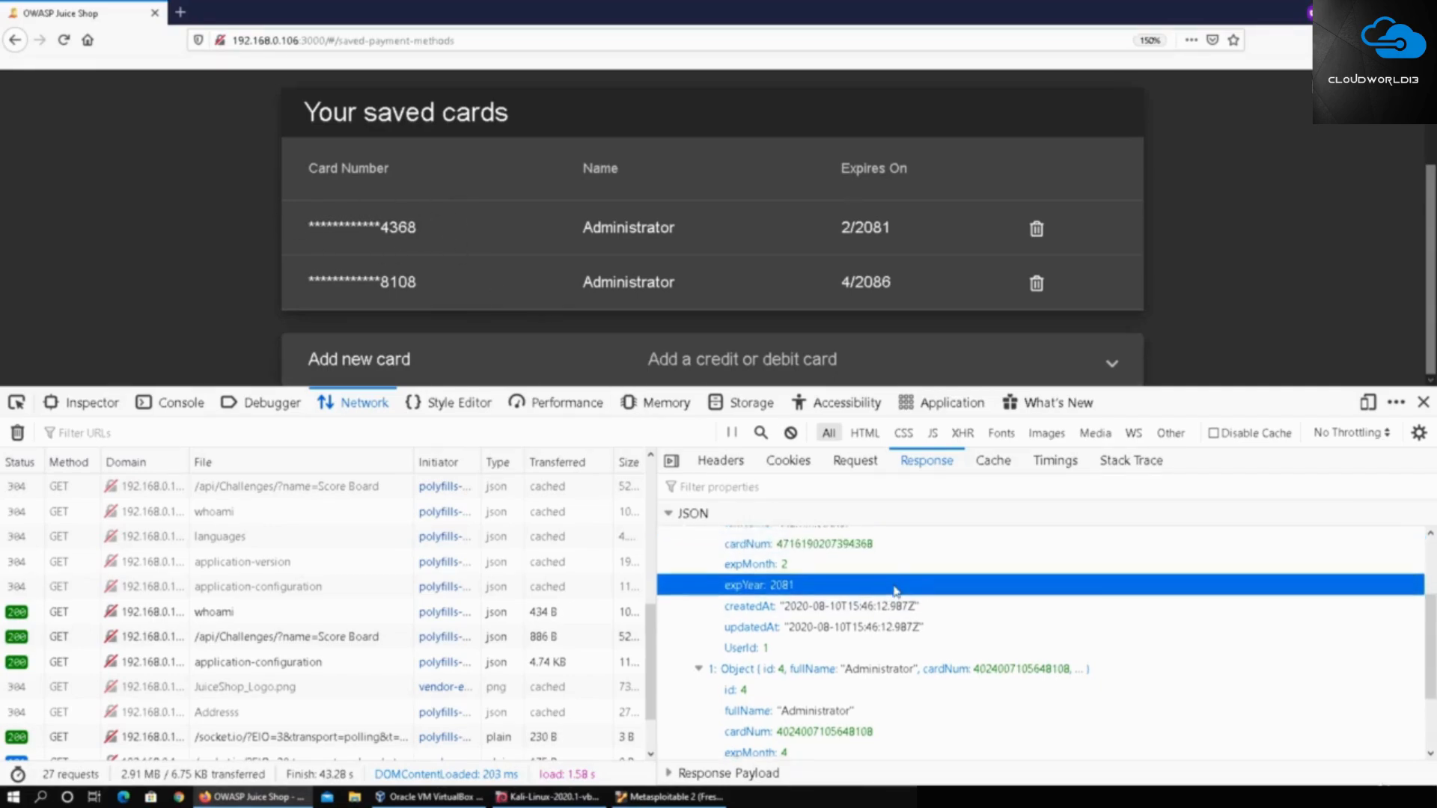
pyautogui.click(918, 647)
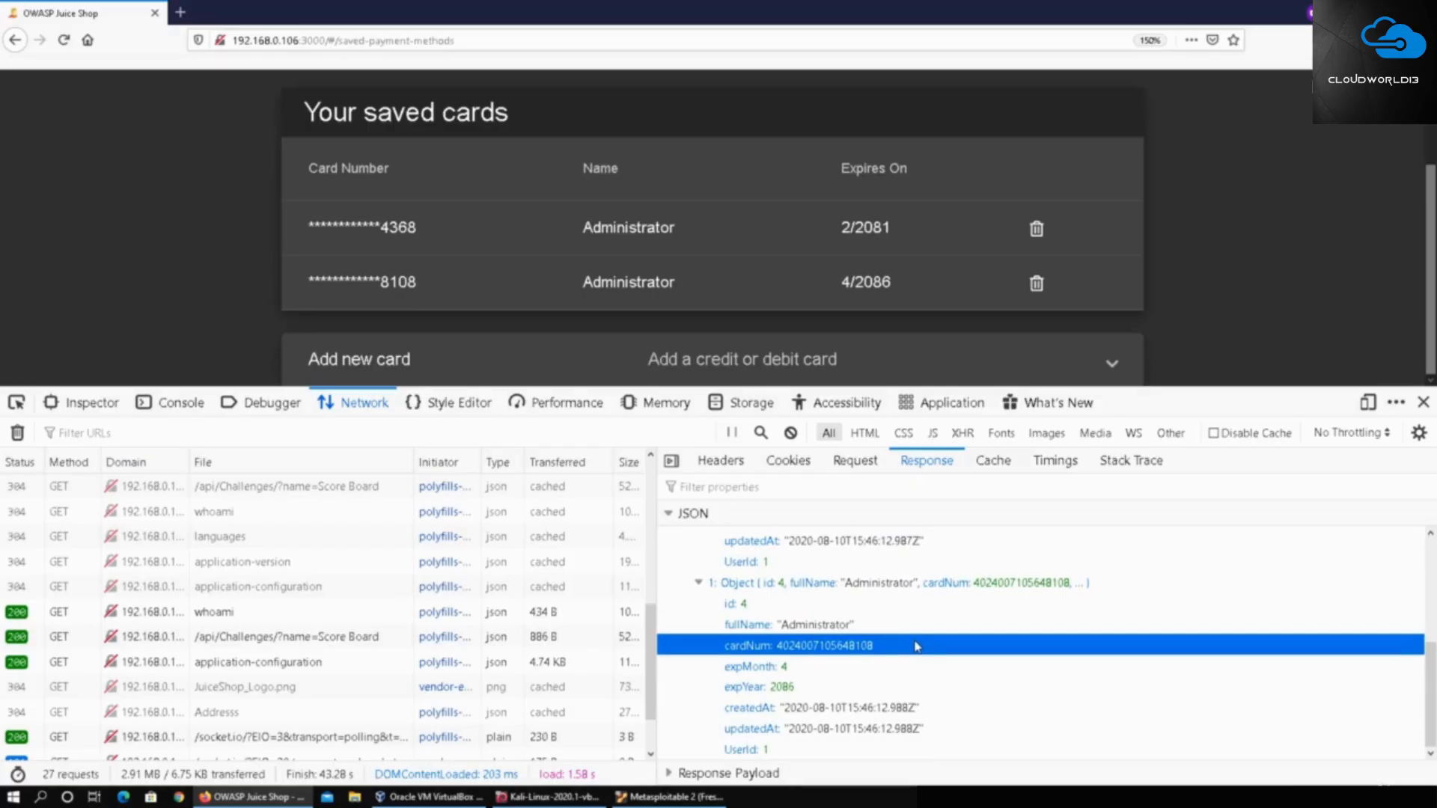